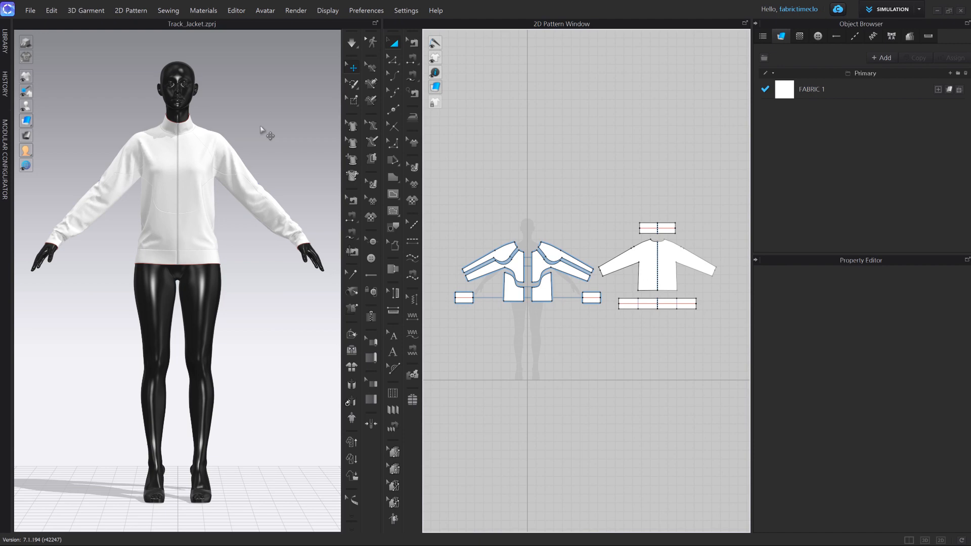
scroll(268, 182, "up", 5)
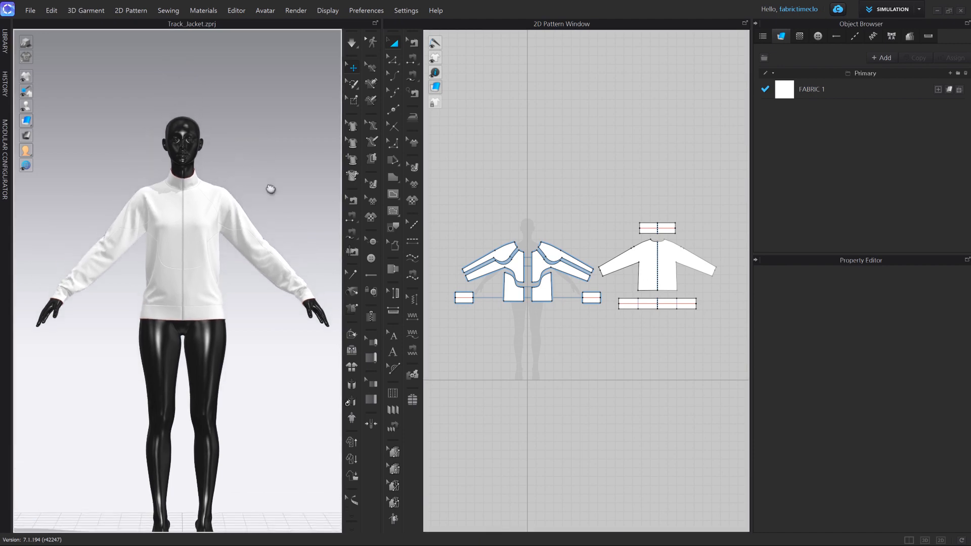
right_click_drag(263, 239, 242, 221)
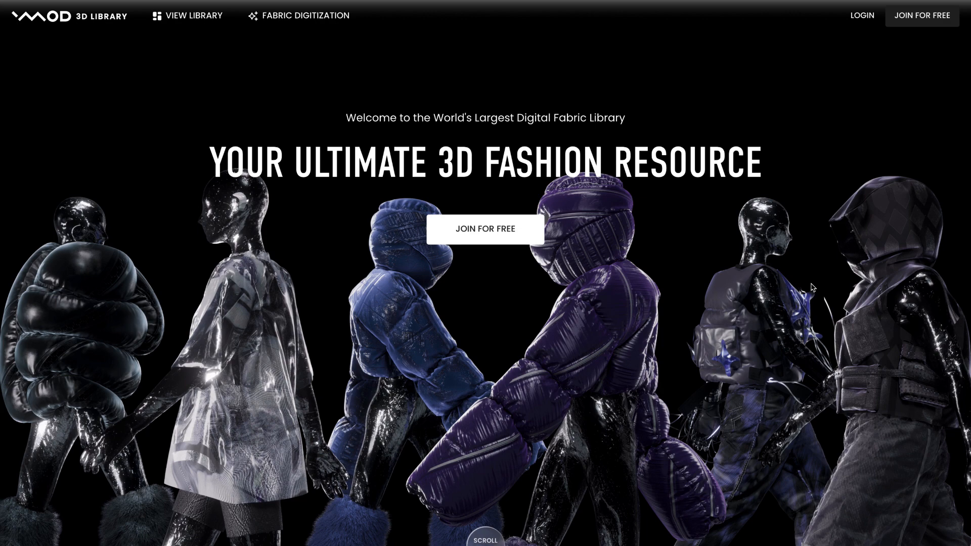
Switch to the VMOD 3D Library website and look through its landing page and digital fabric catalogue.
scroll(812, 287, "down", 10)
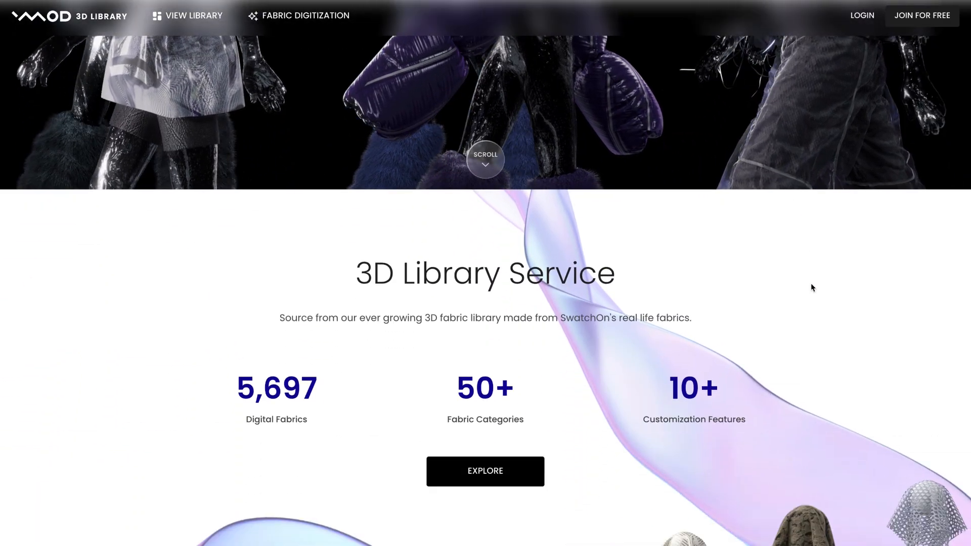
scroll(811, 285, "down", 2)
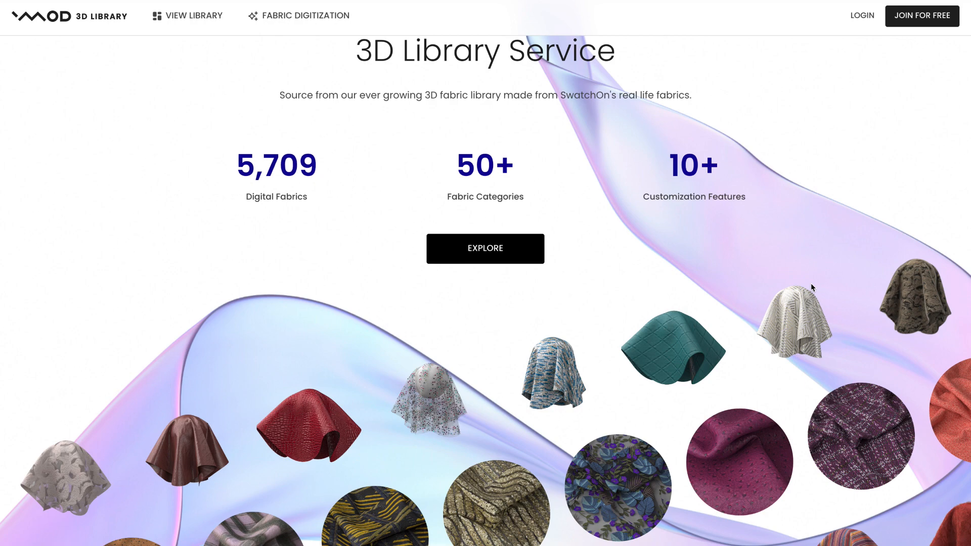
scroll(811, 284, "down", 10)
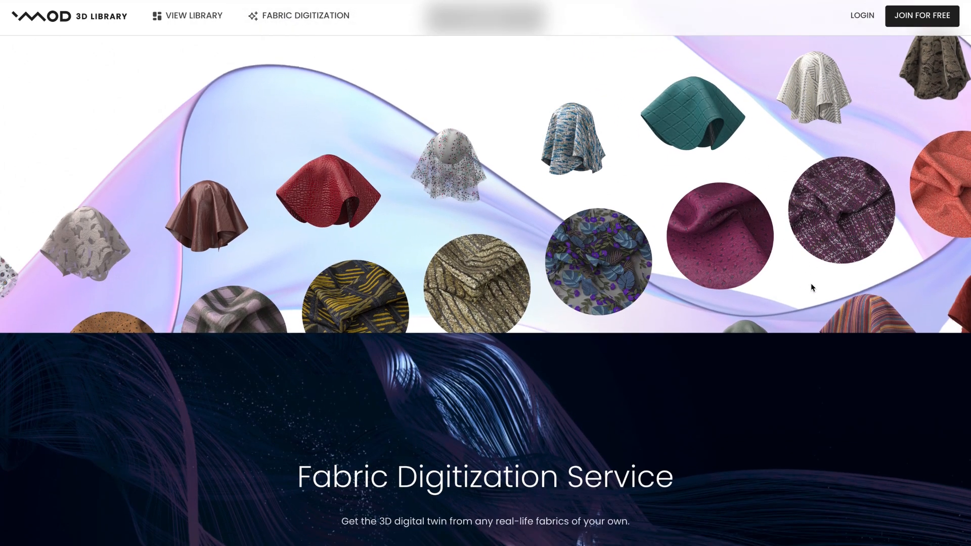
scroll(813, 287, "down", 10)
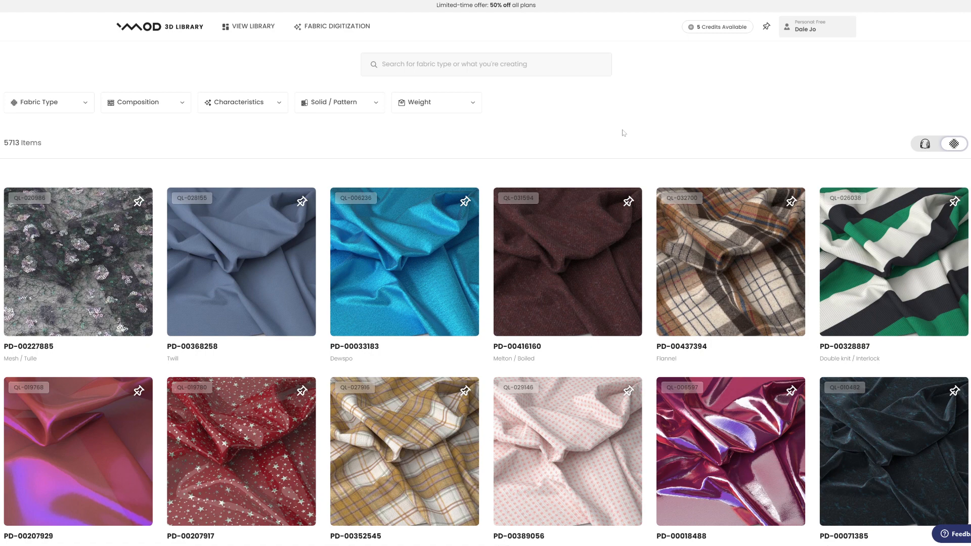
scroll(623, 133, "down", 10)
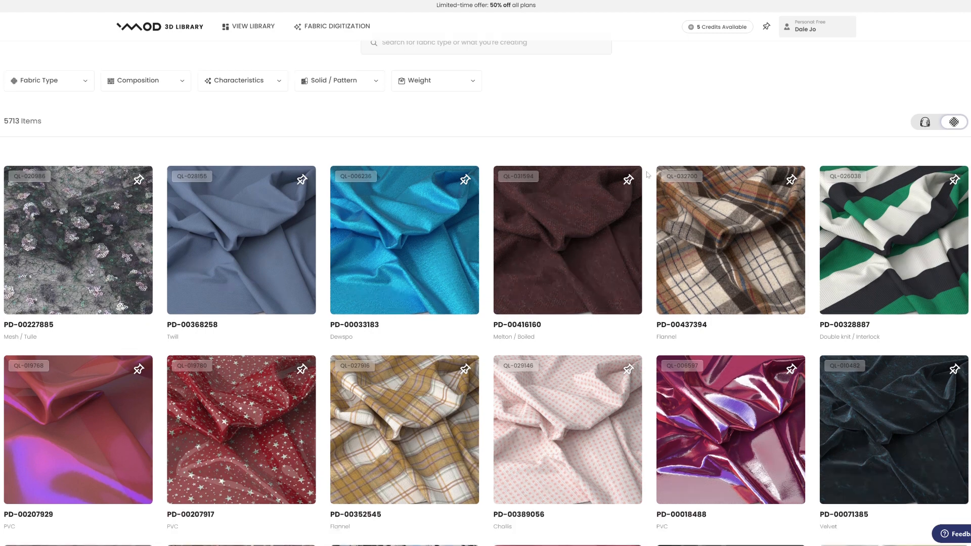
scroll(646, 190, "down", 10)
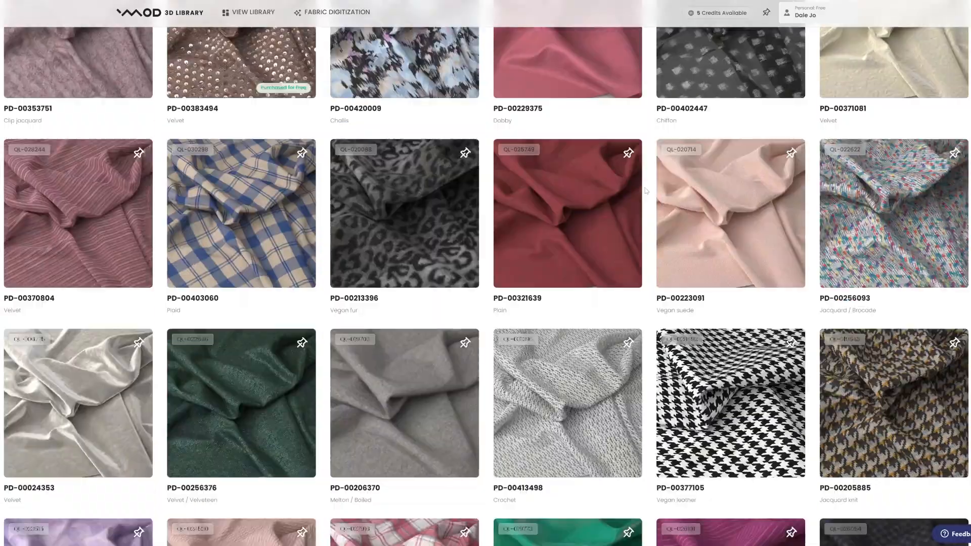
scroll(646, 191, "down", 10)
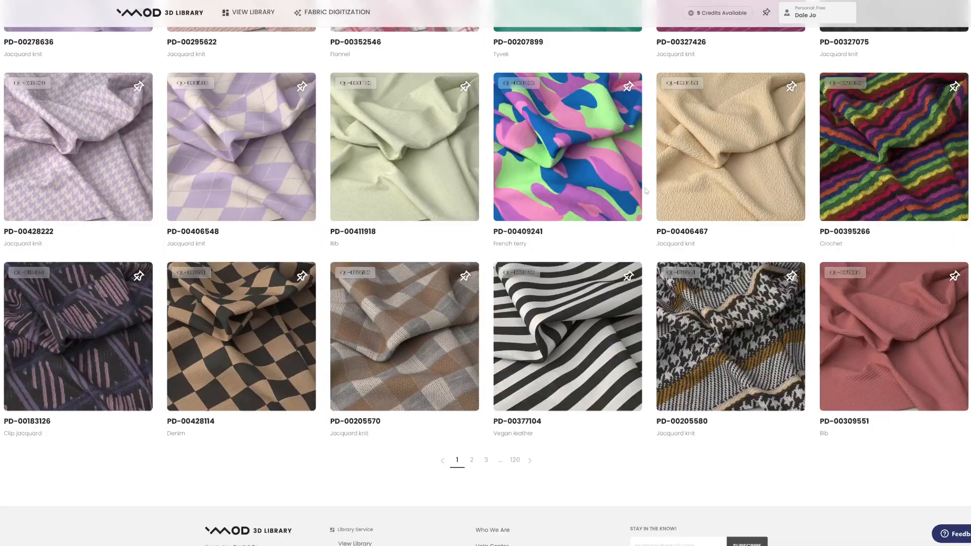
left_click(472, 336)
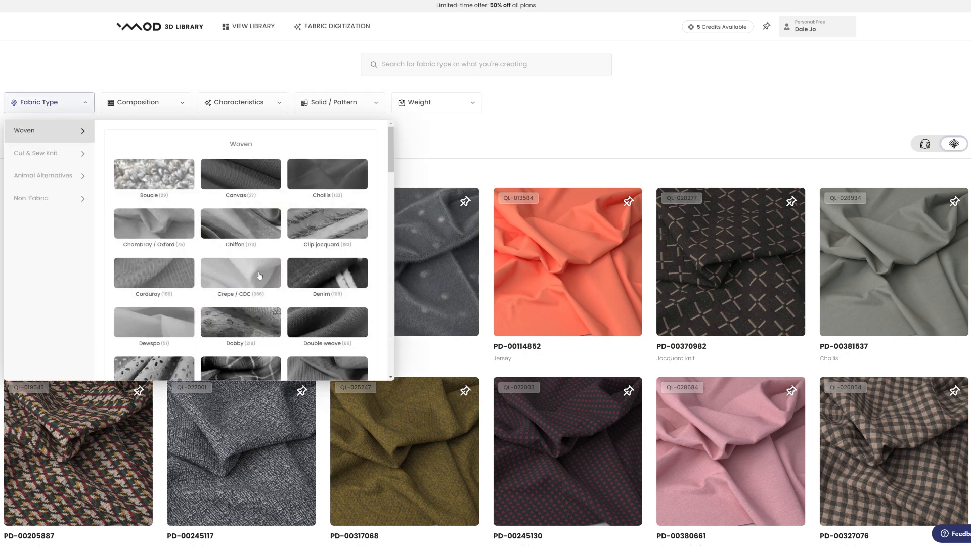
Filter the fabric catalogue to the woven Jacquard / Brocade fabric type.
scroll(245, 337, "down", 2)
left_click(245, 338)
scroll(633, 223, "down", 20)
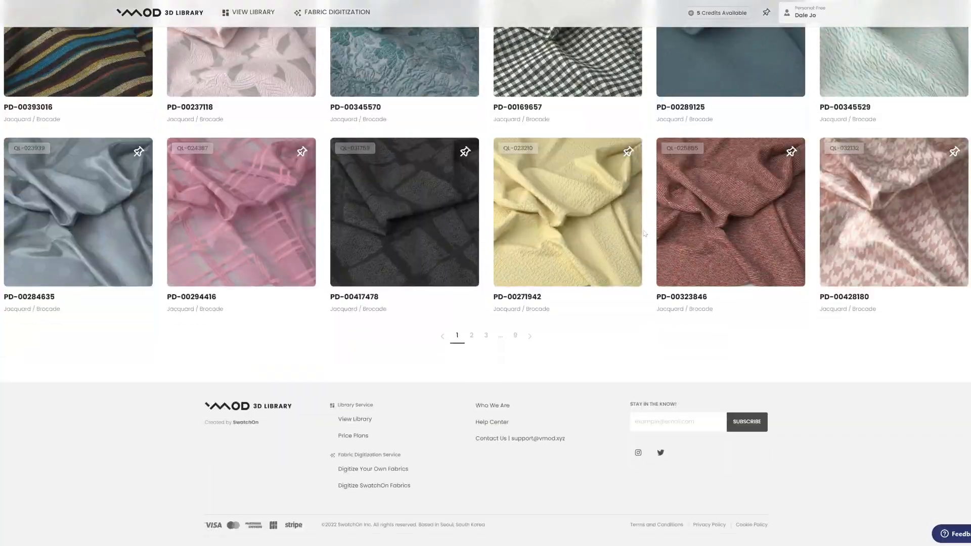
Page through the Jacquard / Brocade fabrics and open the navy geometric fabric PD-00139389.
left_click(484, 334)
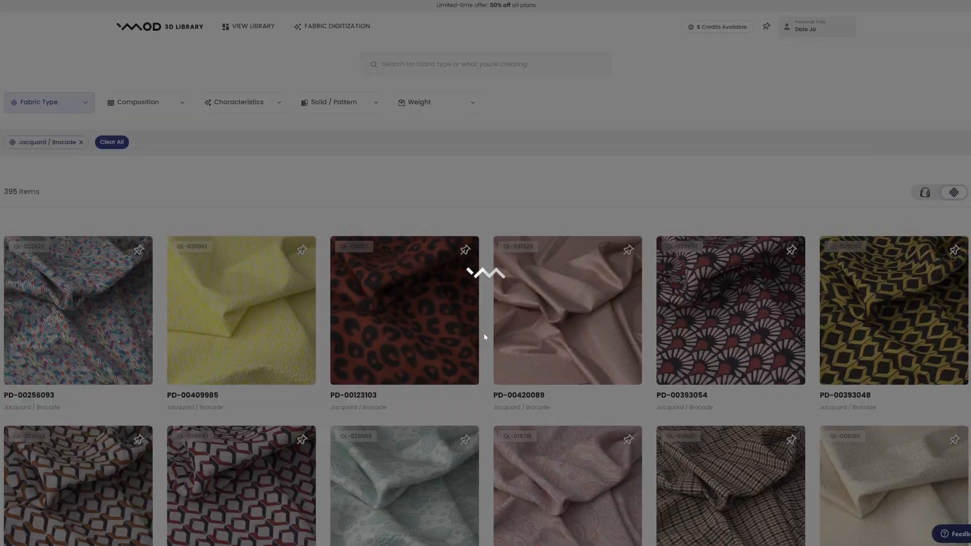
scroll(484, 231, "down", 10)
scroll(484, 232, "down", 10)
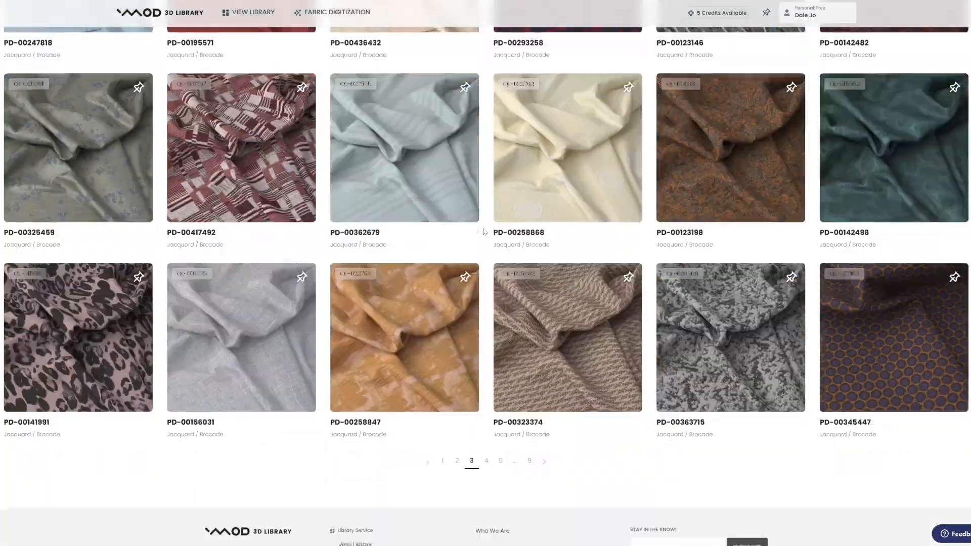
left_click(501, 336)
scroll(488, 264, "down", 4)
scroll(489, 264, "down", 3)
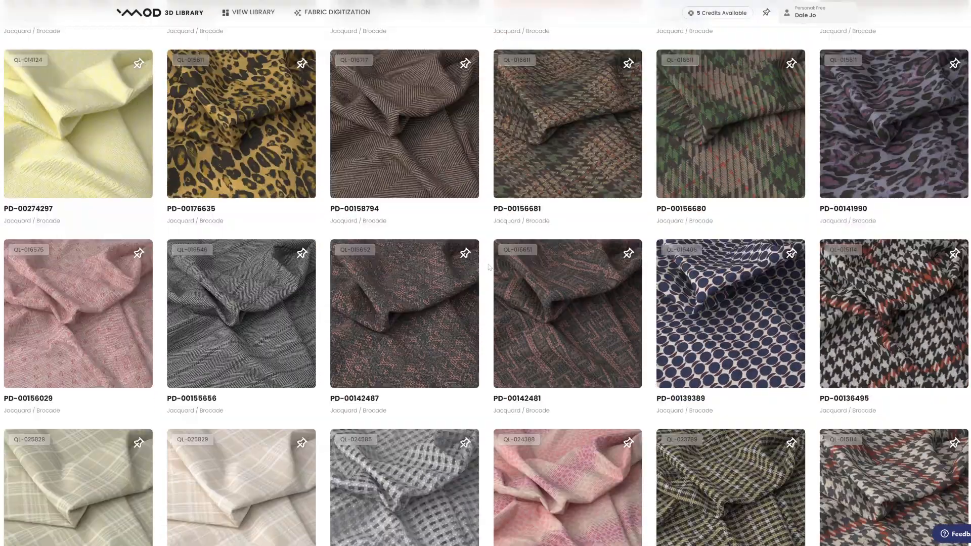
left_click(707, 294)
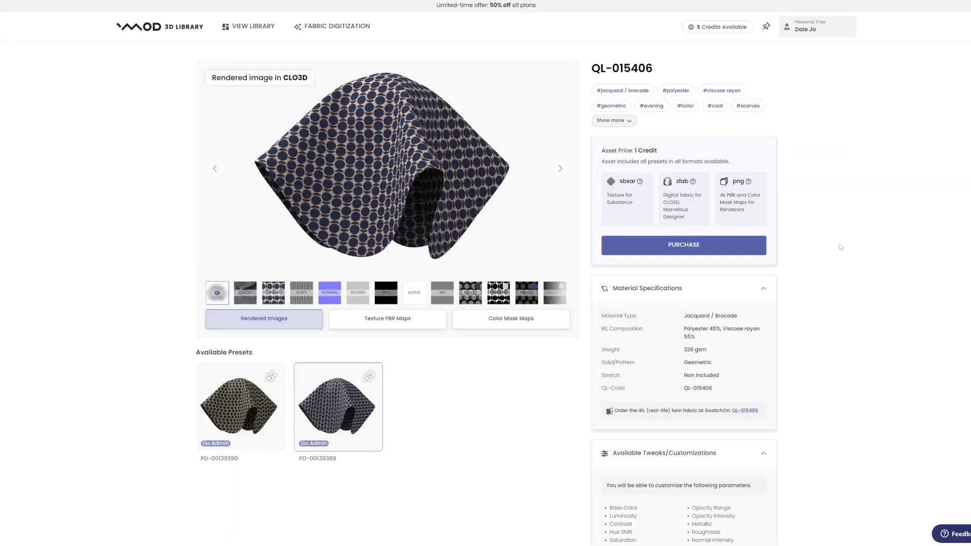
Purchase fabric QL-015406 and download its PD-00139389 preset as a high-resolution zfab file, acknowledging the transparency notice.
left_click(690, 246)
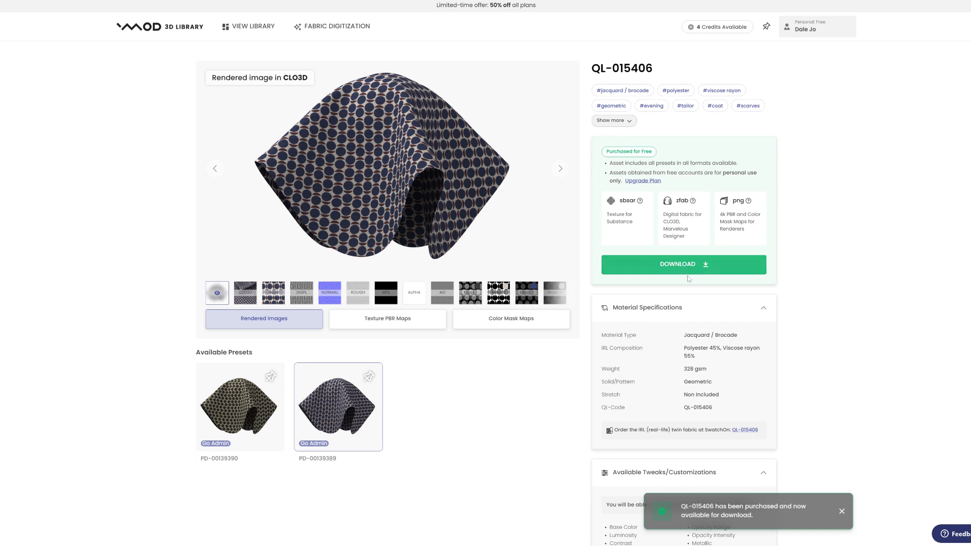
left_click(685, 266)
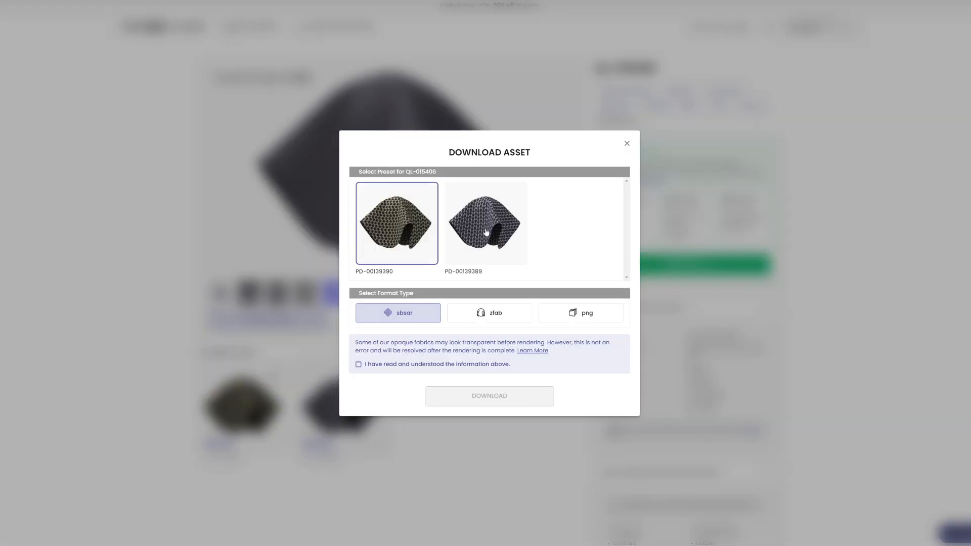
left_click(493, 232)
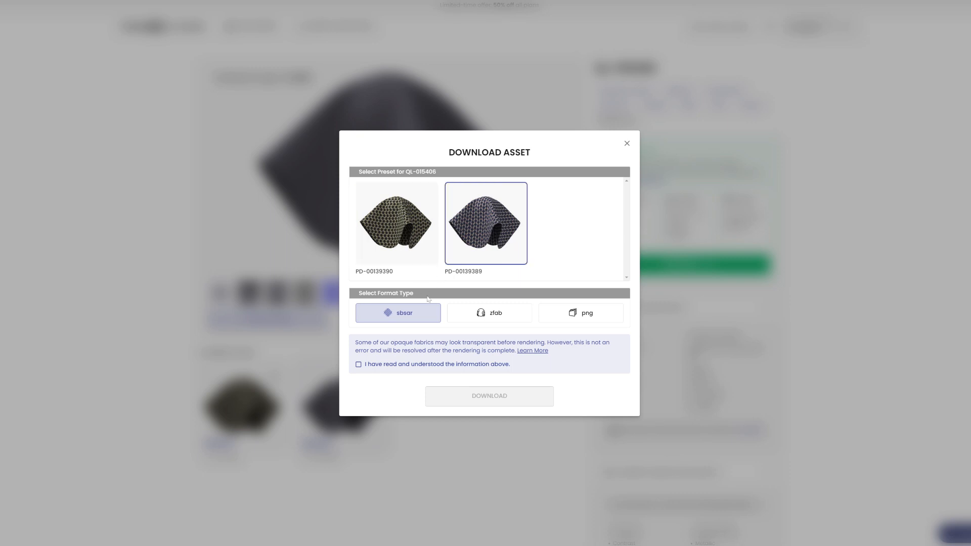
left_click(483, 317)
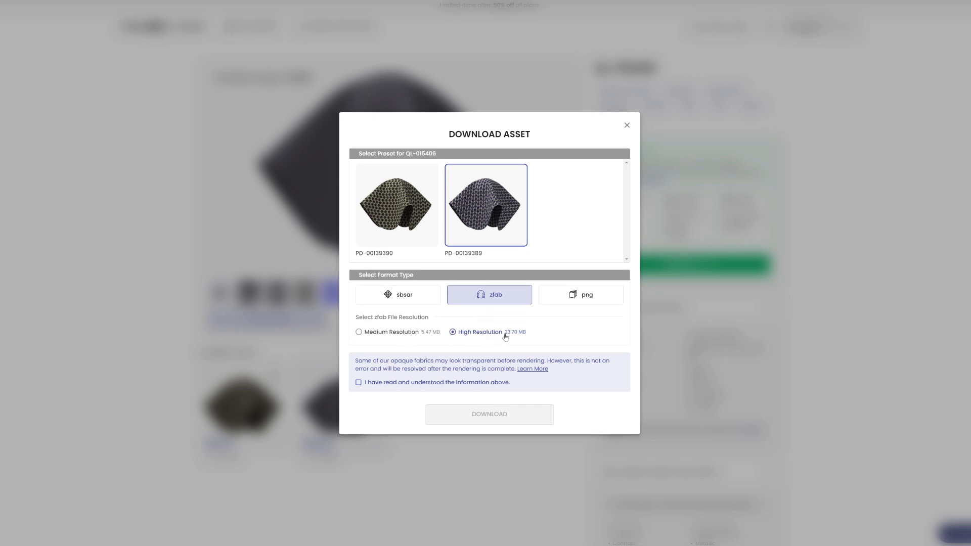
left_click(358, 383)
left_click(479, 415)
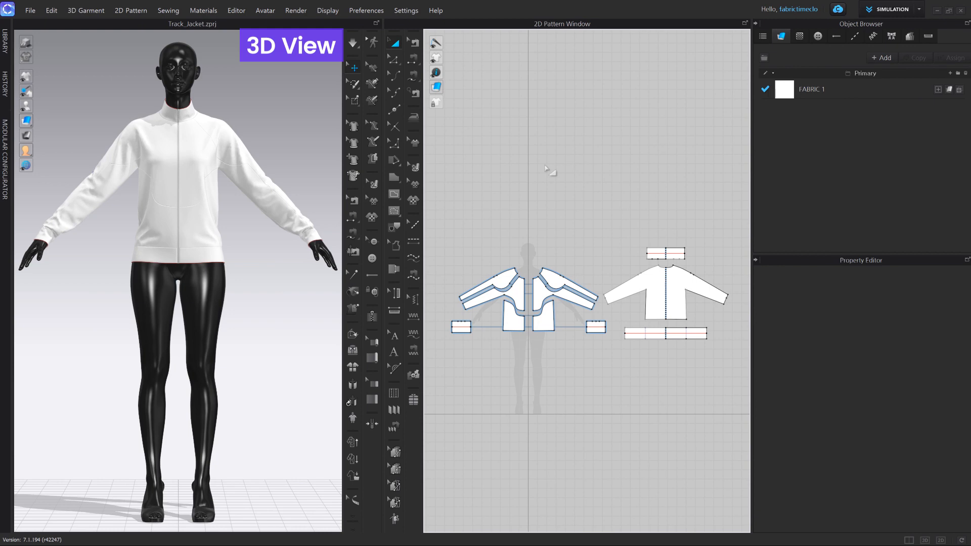
Switch to CLO and load PD-00139389_jacquard_brocade_geometric.zfab into FABRIC 1 on the track jacket.
left_click(868, 93)
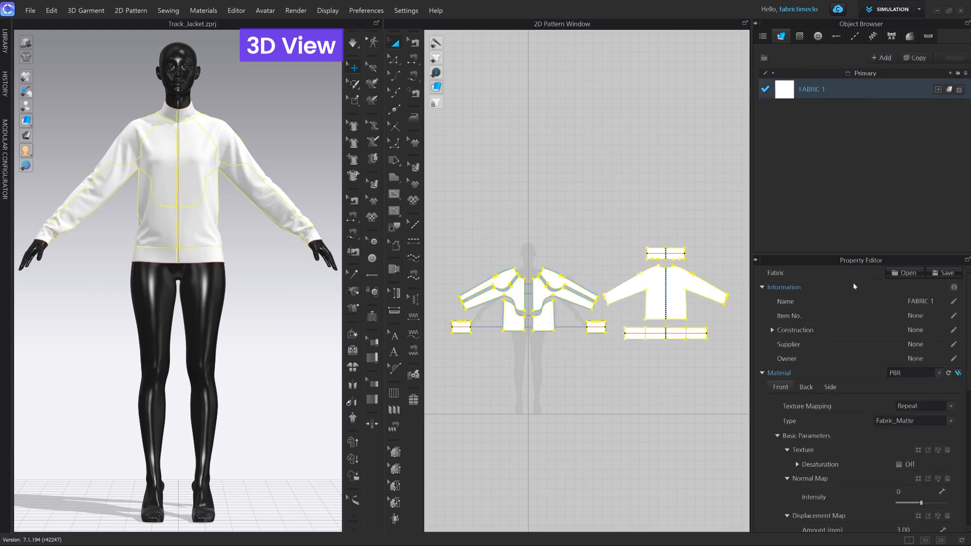
left_click(905, 276)
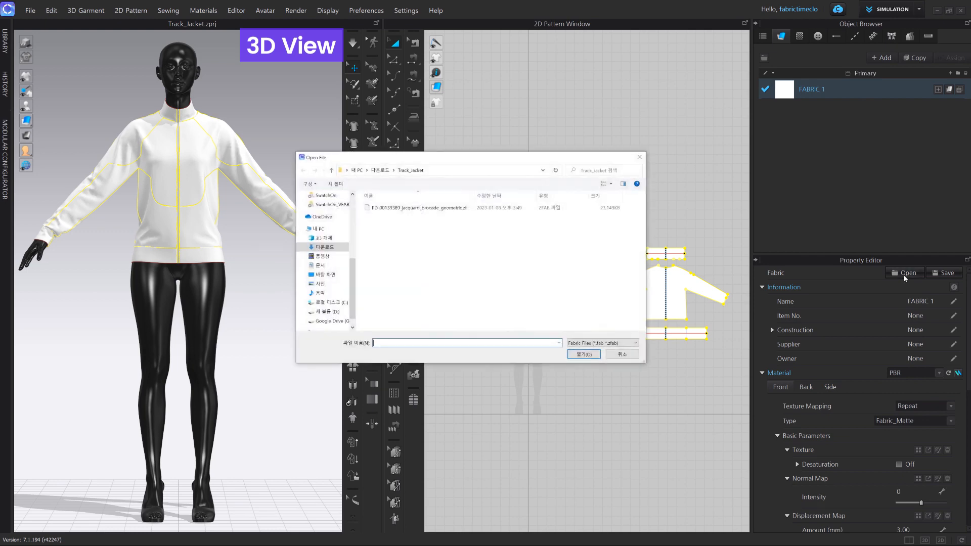
left_click(407, 213)
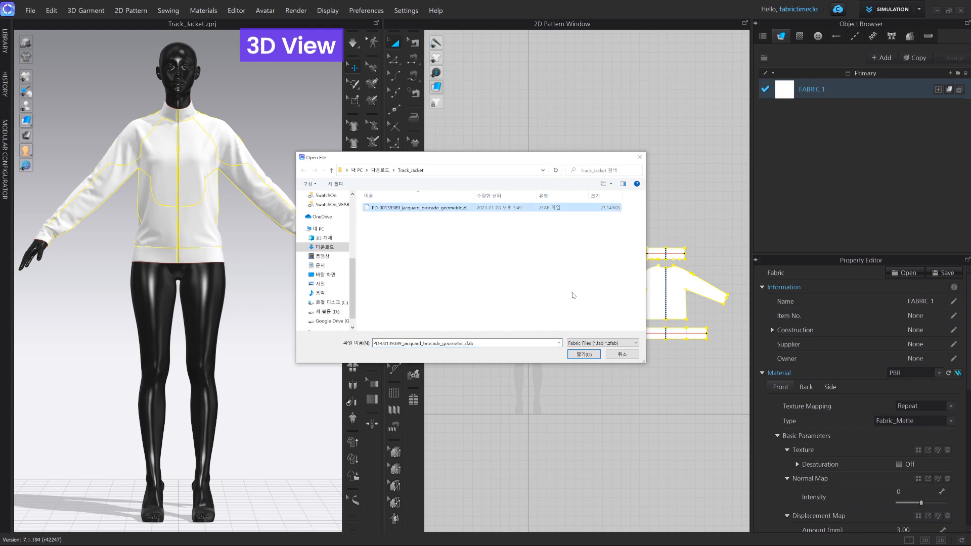
left_click(583, 355)
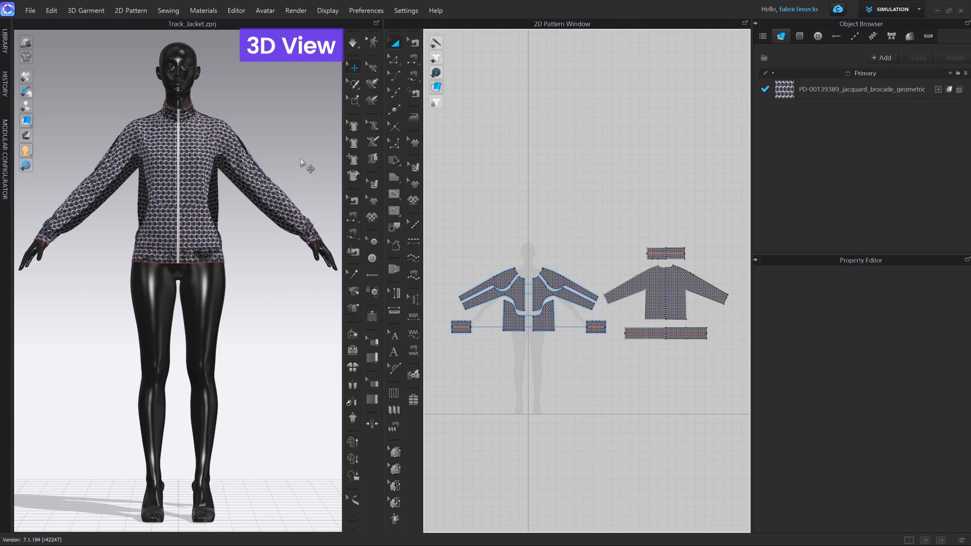
Turn on Quality Render for the 3D view of the jacket.
scroll(301, 161, "up", 5)
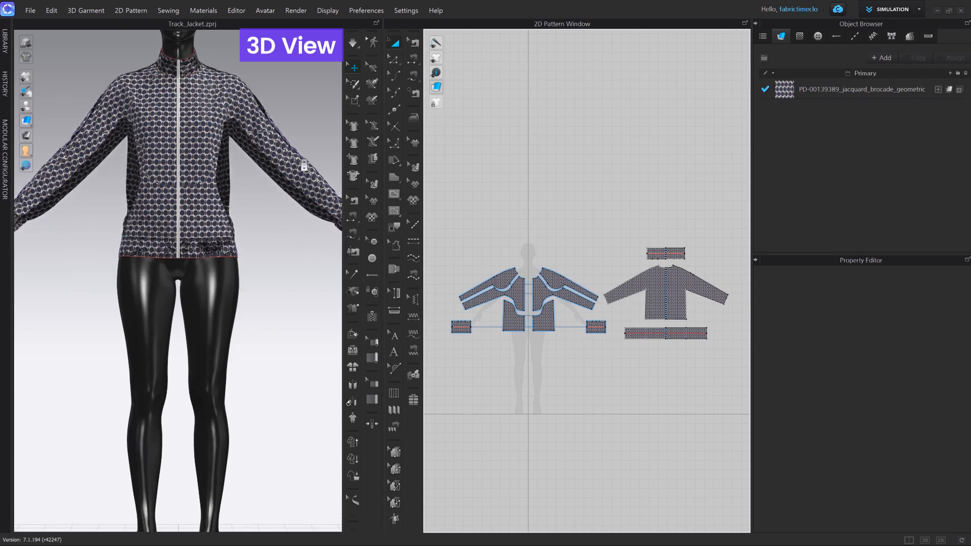
scroll(298, 237, "up", 2)
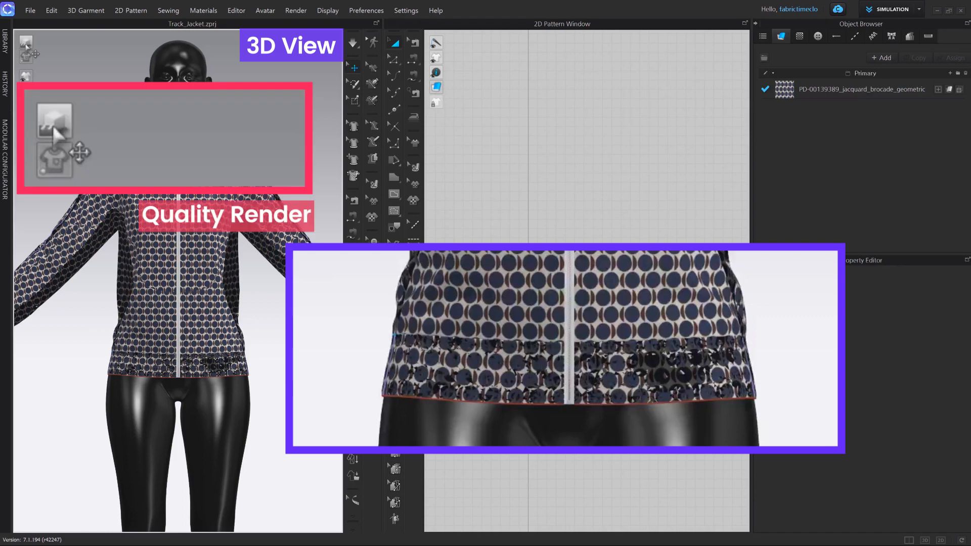
left_click(26, 43)
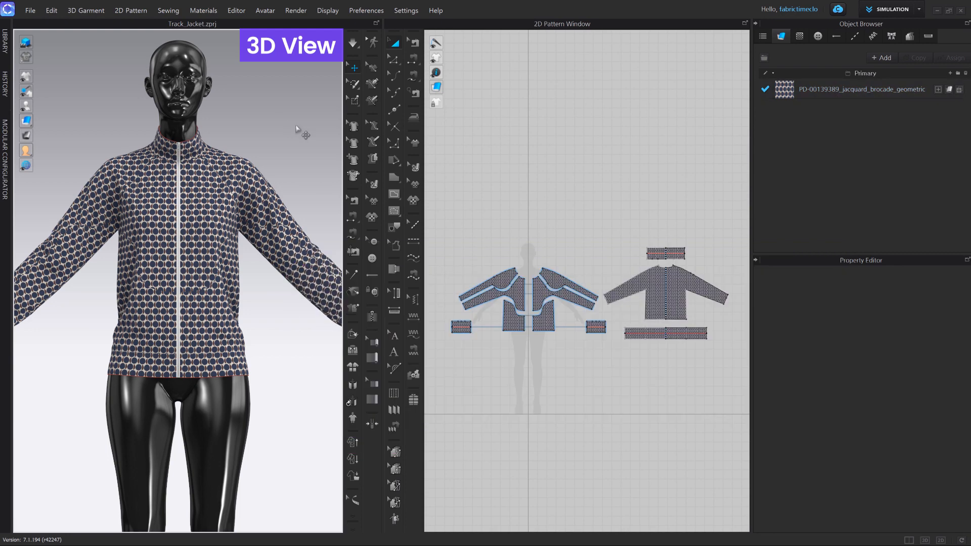
Review the material Type options offered for the jacquard brocade fabric, leaving the type as it is.
left_click(837, 91)
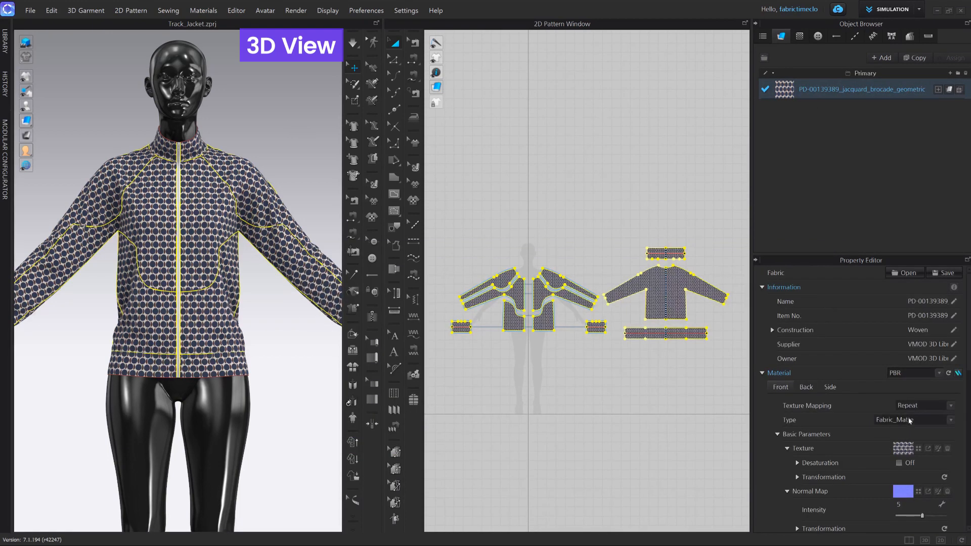
left_click(911, 421)
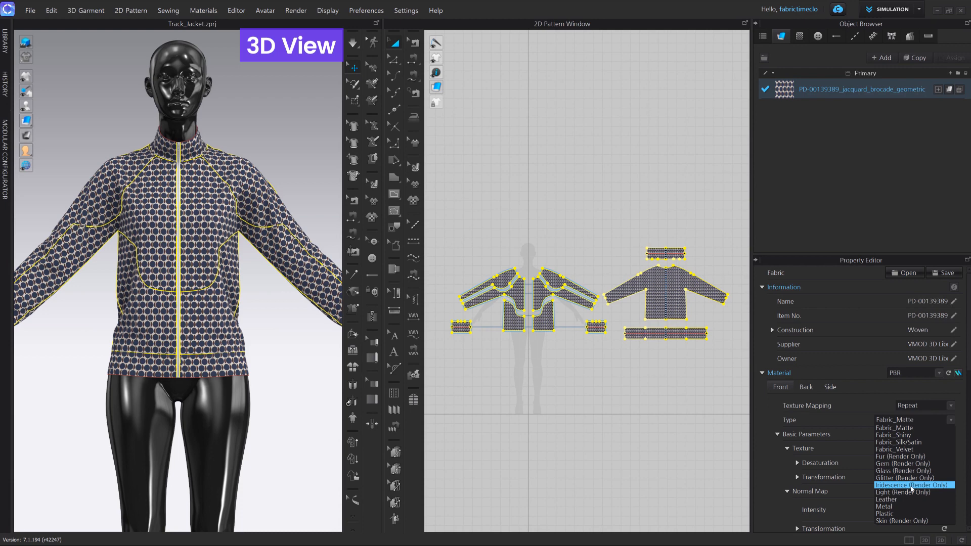
left_click(640, 219)
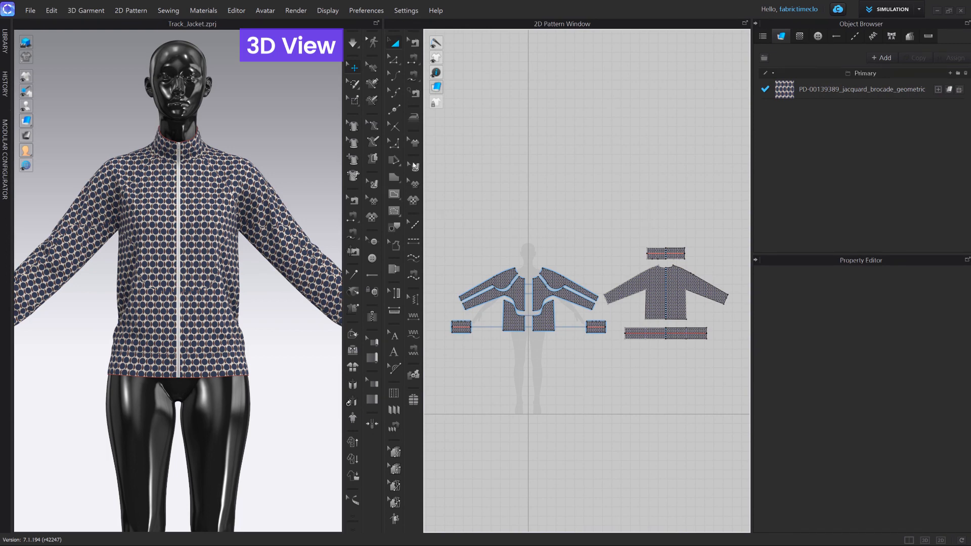
left_click(317, 142)
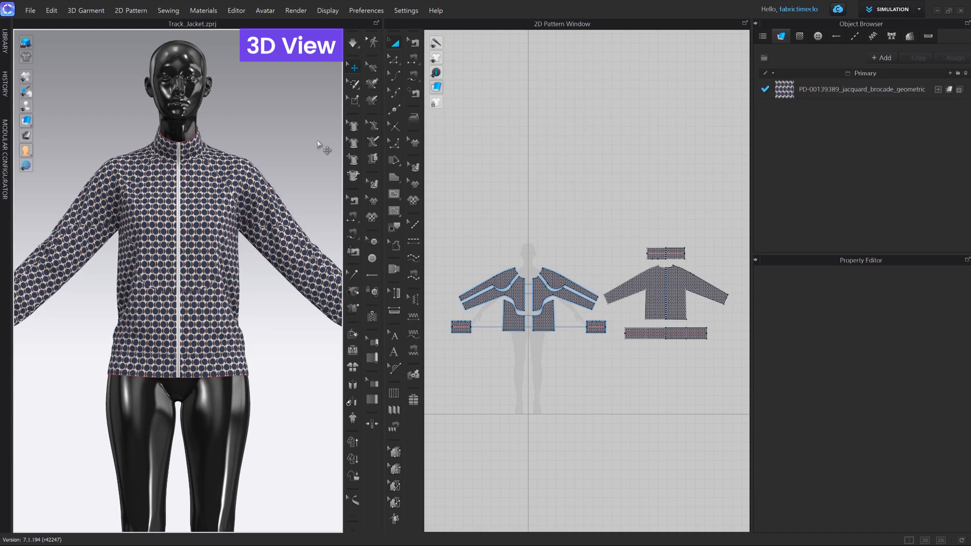
Turn the jacket to a three-quarter front view and open the Render window.
right_click_drag(316, 144, 294, 141)
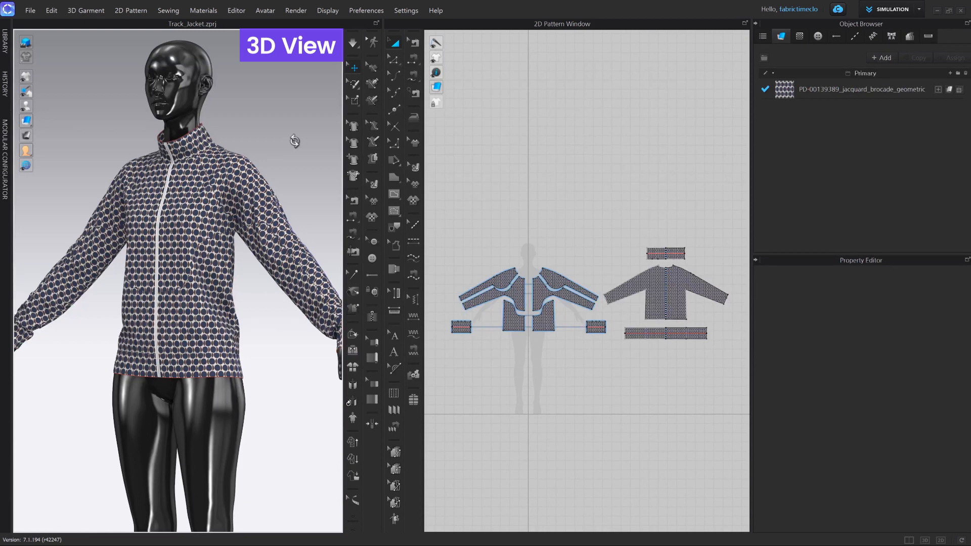
left_click(295, 10)
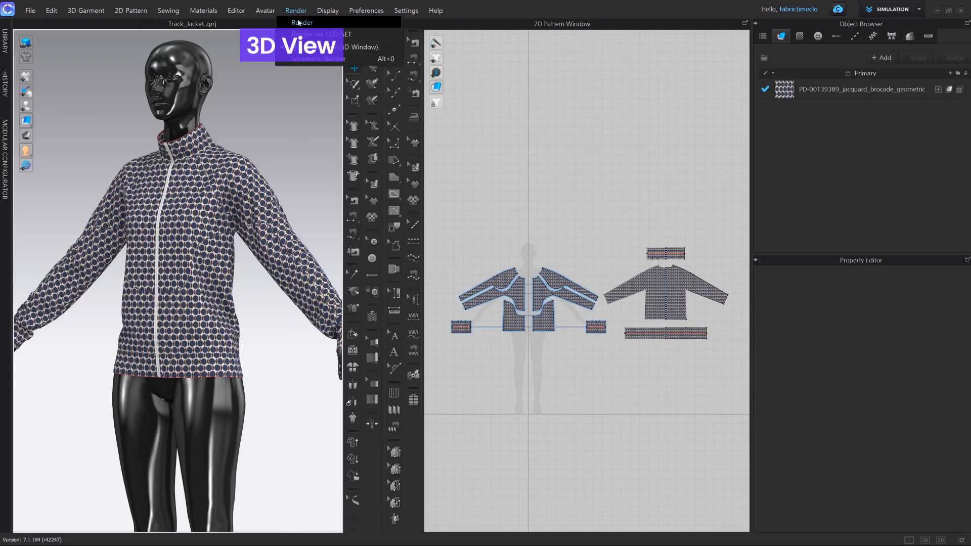
left_click(297, 22)
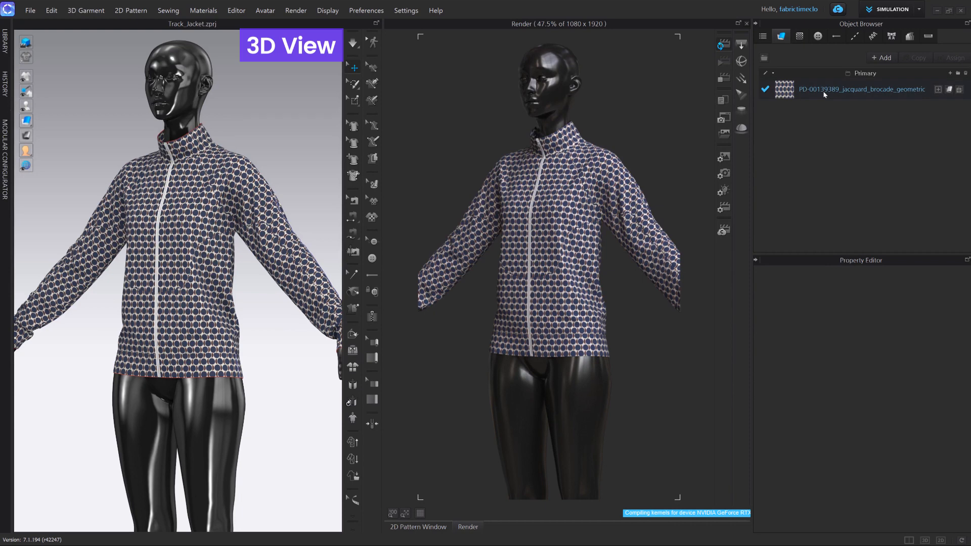
Review the jacquard brocade fabric's material settings, including its texture, normal, displacement, opacity, roughness and metalness maps.
left_click(850, 90)
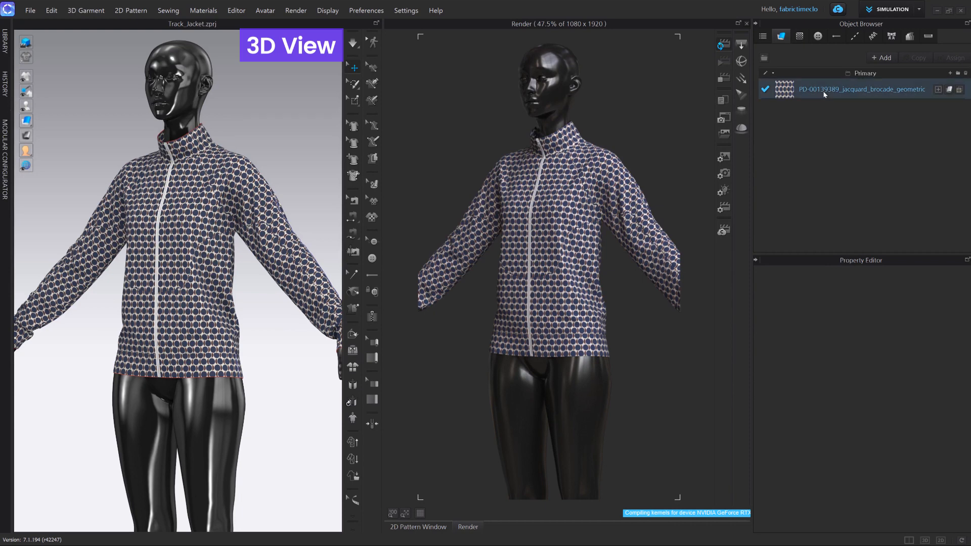
left_click(310, 202)
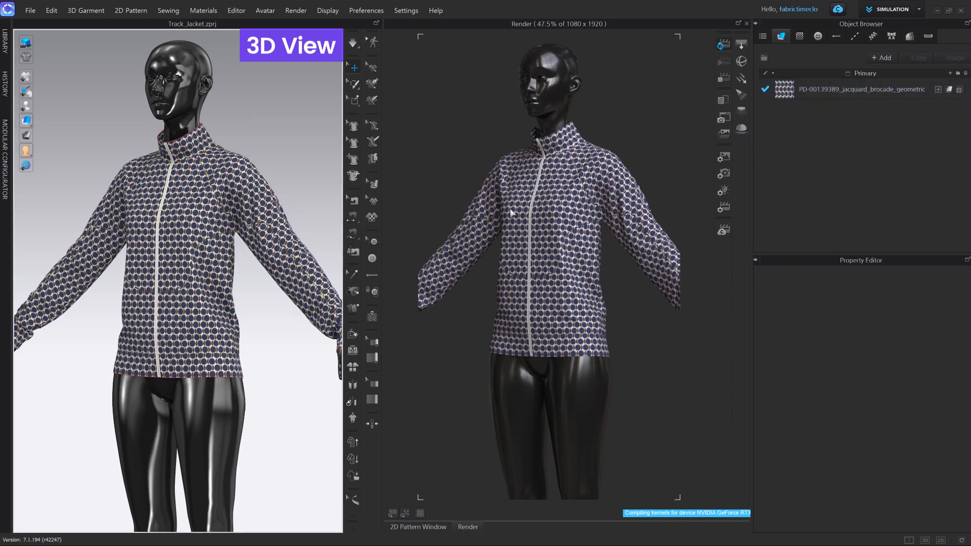
left_click(855, 92)
scroll(824, 392, "down", 1)
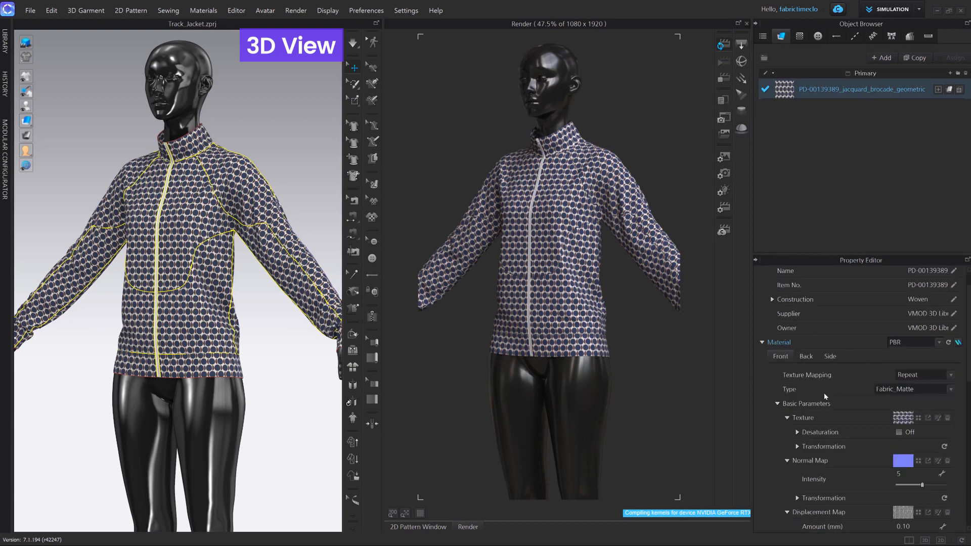
scroll(829, 390, "down", 3)
scroll(831, 428, "down", 7)
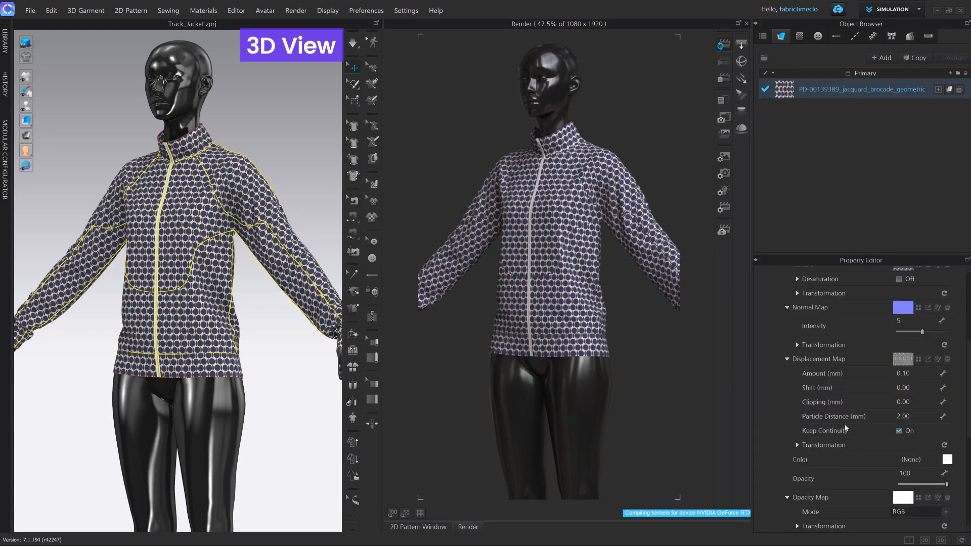
scroll(835, 439, "down", 3)
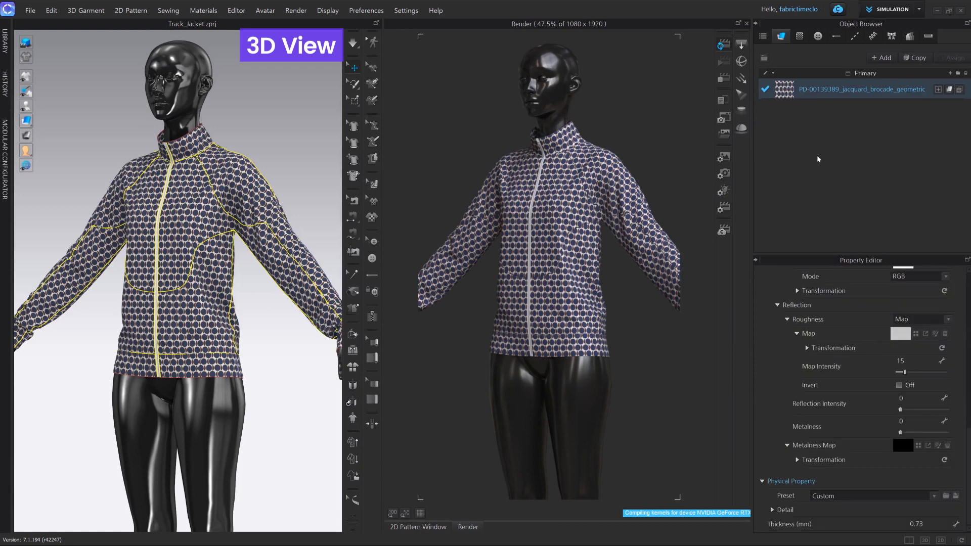
Stop the render, reselect the jacquard brocade fabric and return to the 2D Pattern Window.
left_click(723, 78)
left_click(860, 131)
left_click(823, 93)
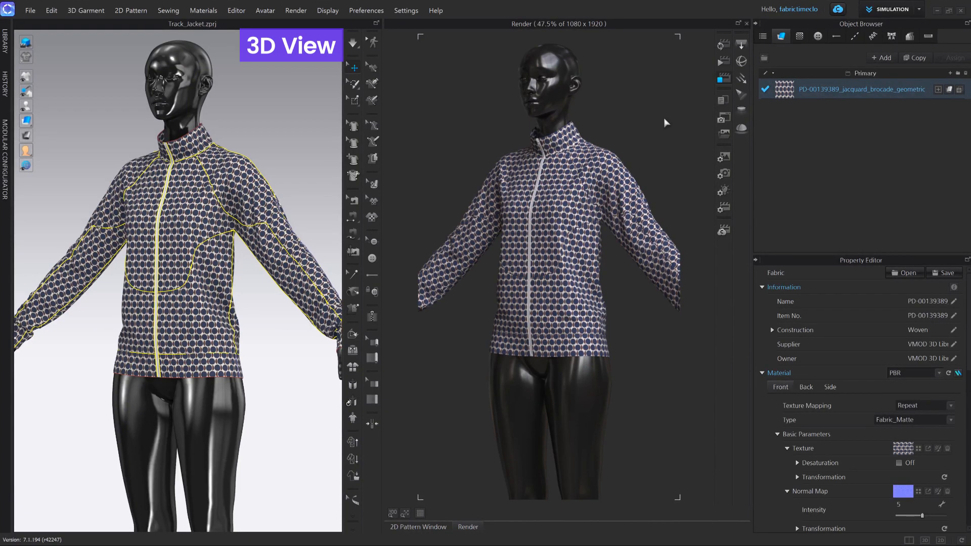
left_click(418, 527)
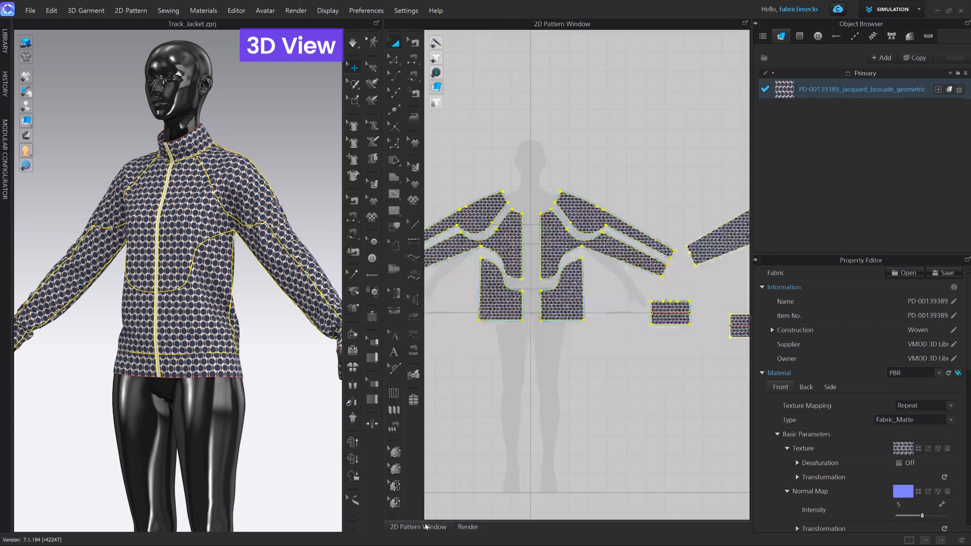
Try rotating the front panels' grainline to horizontal and enlarging the jacquard texture with the Edit Texture tool.
left_click(414, 167)
left_click(522, 235)
scroll(516, 250, "up", 3)
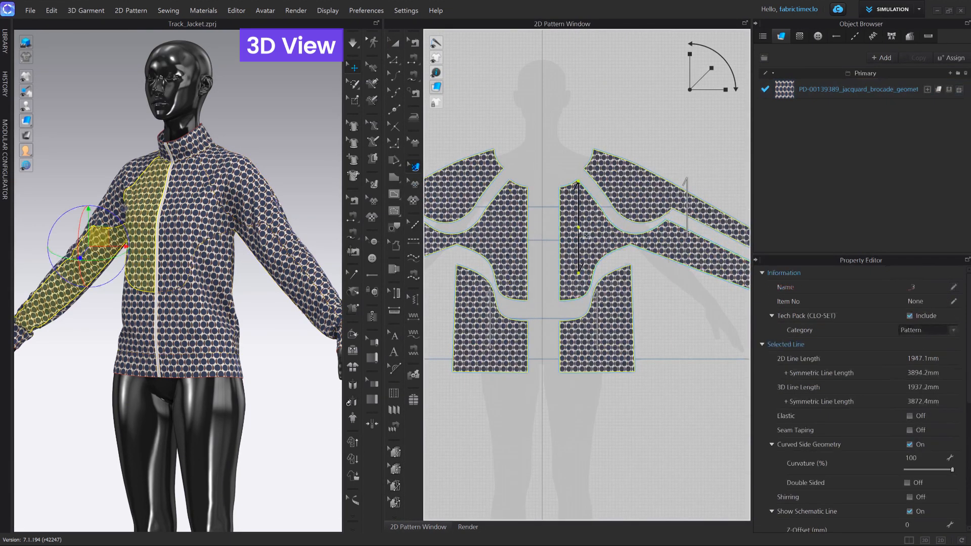
left_click(583, 227)
left_click_drag(579, 270, 532, 227)
left_click_drag(710, 68, 719, 64)
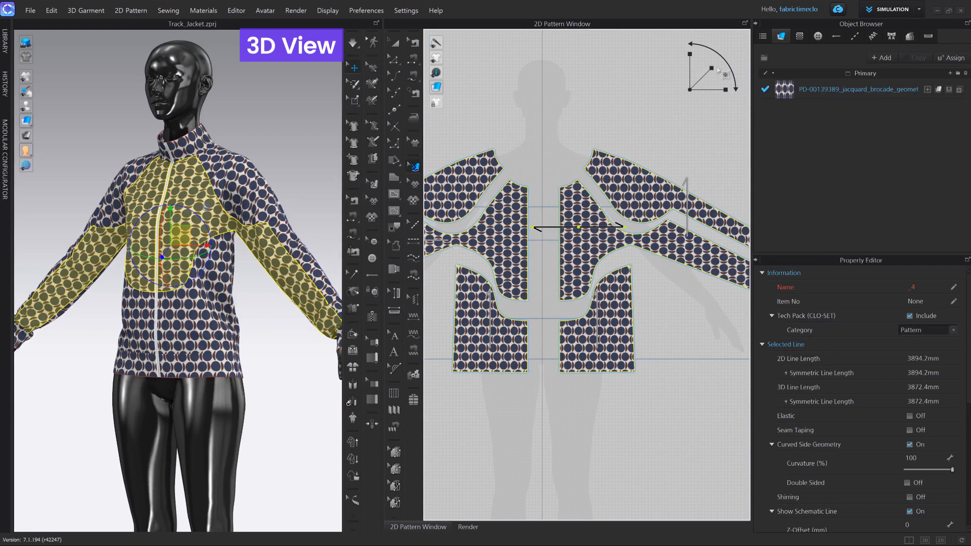
left_click(632, 129)
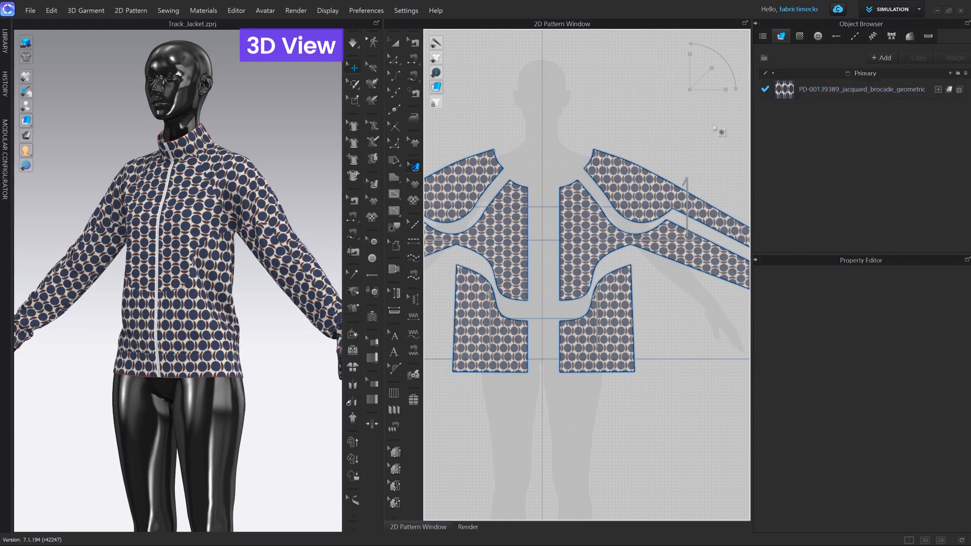
left_click(649, 189)
left_click(309, 160)
left_click(658, 184)
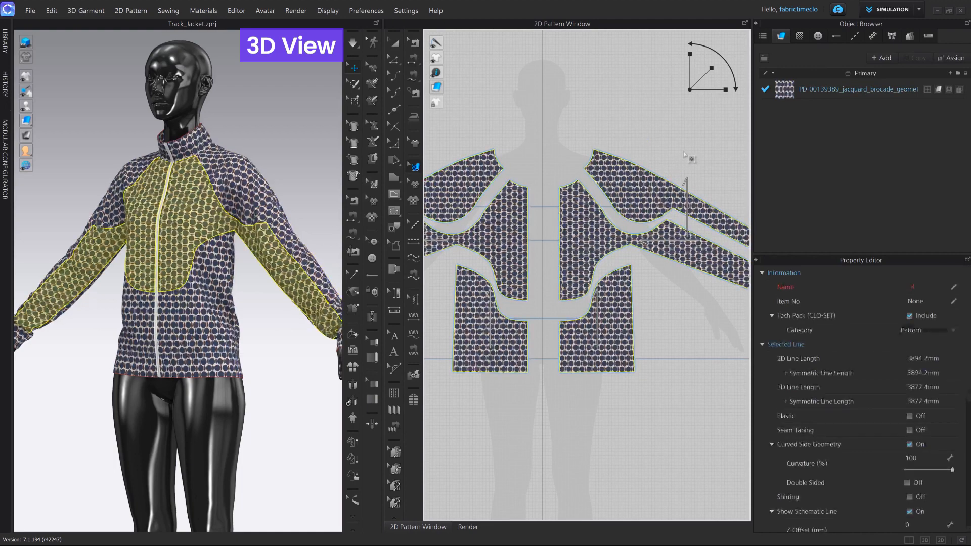
left_click(689, 156)
Expand the jacquard fabric's texture Transformation settings, try an Angle of 90 and restore the original orientation.
left_click(835, 83)
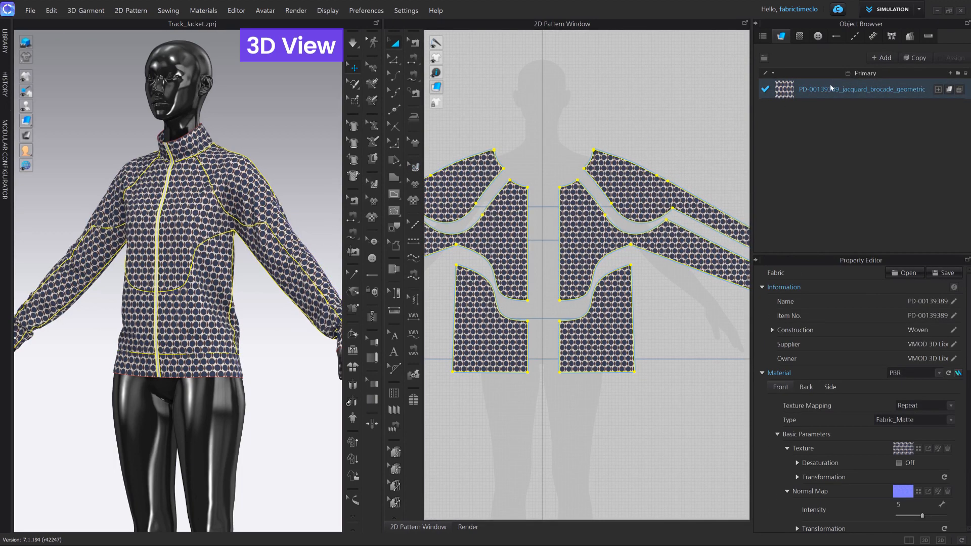
scroll(848, 395, "down", 3)
left_click(797, 385)
scroll(825, 420, "down", 2)
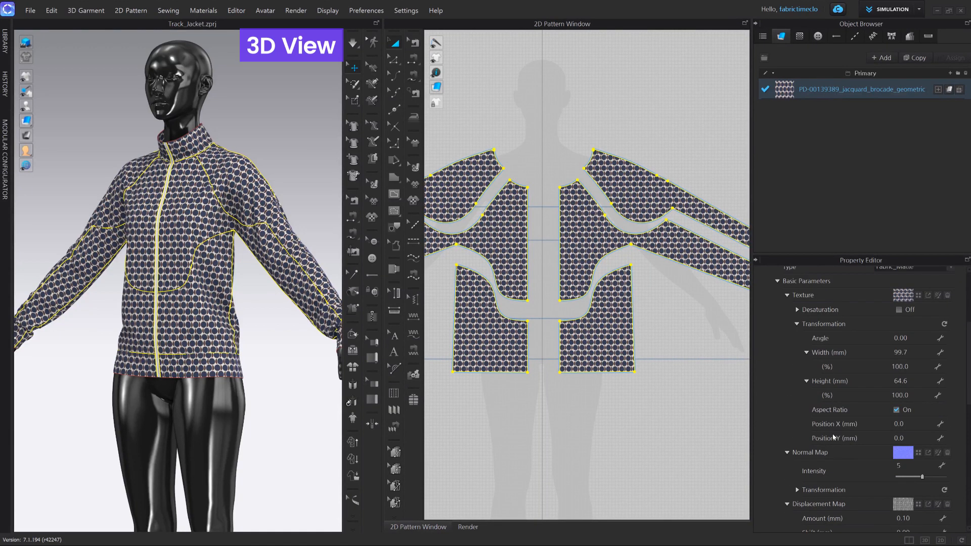
left_click(903, 338)
type("90")
key("Return")
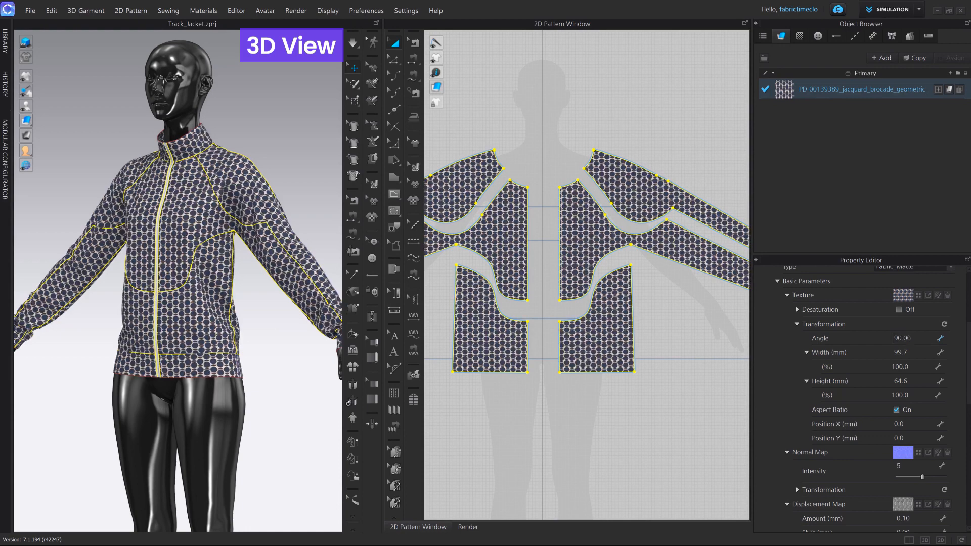
left_click(903, 338)
left_click(674, 151)
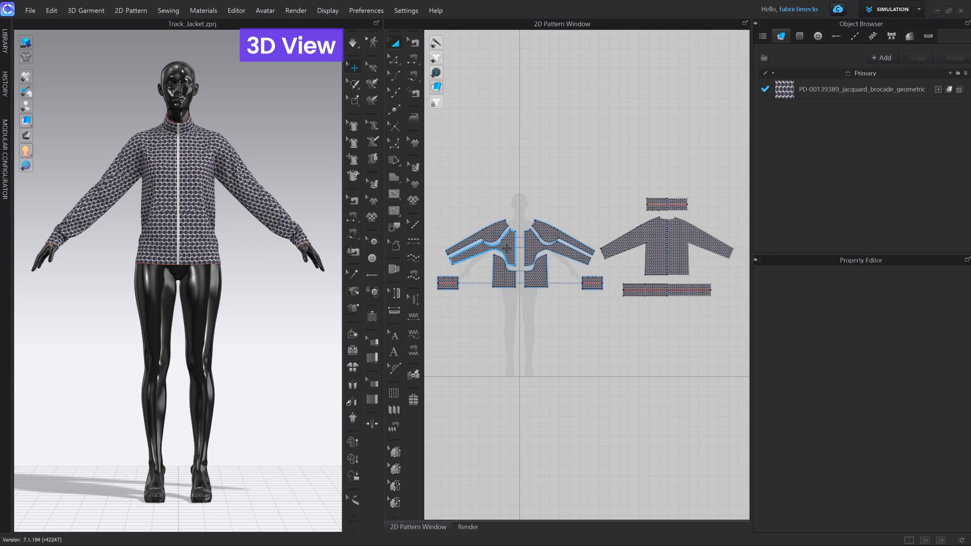
Add a new blank fabric and assign it to the two center front panels that extend into the sleeves.
left_click(505, 248)
left_click(532, 243, "shift")
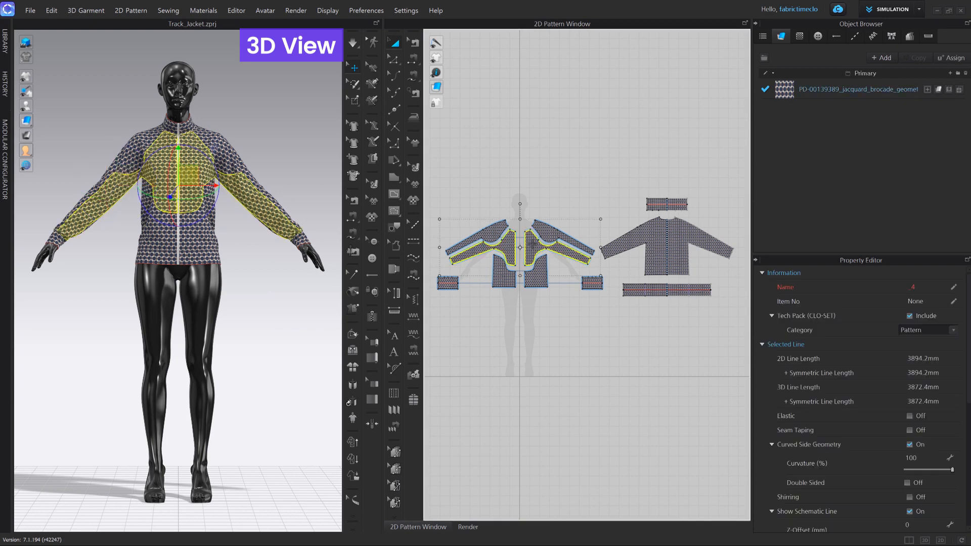
left_click(954, 59)
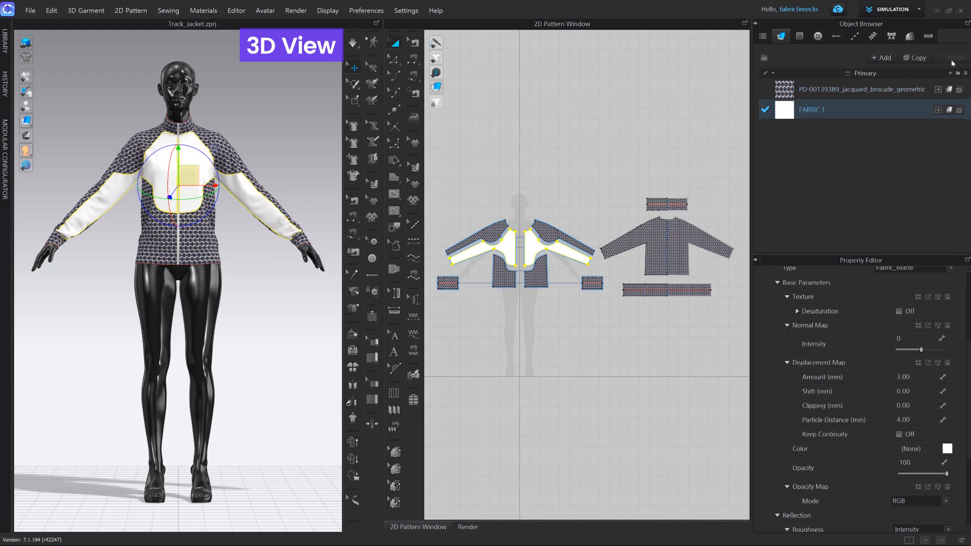
left_click(664, 157)
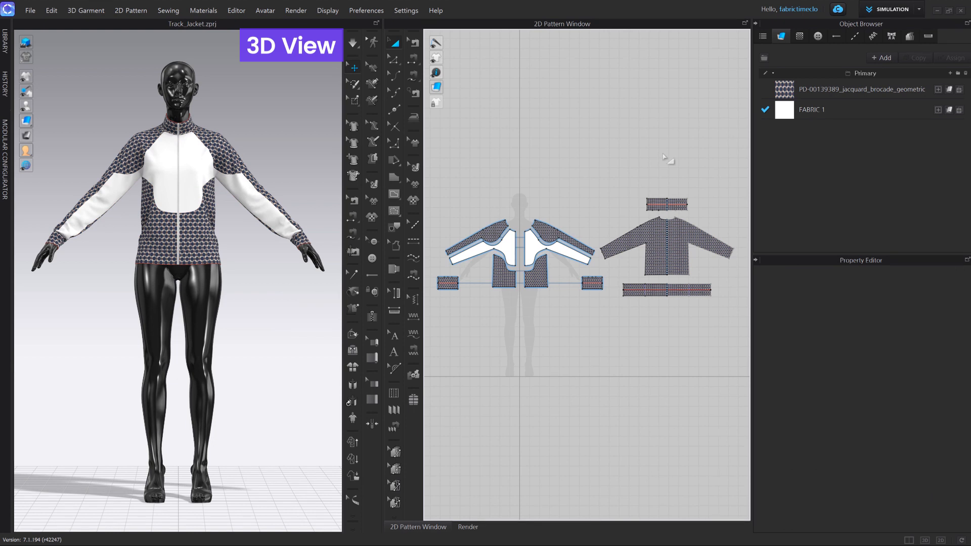
Add a second blank fabric and assign it to both cuffs, the hem band and the collar.
left_click(447, 283)
left_click(592, 284, "shift")
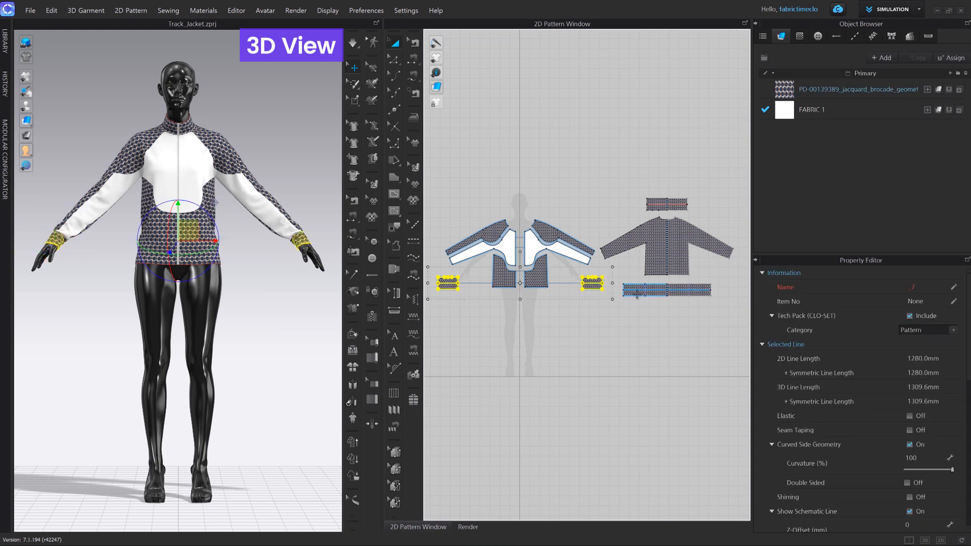
left_click(636, 292, "shift")
left_click(660, 205, "shift")
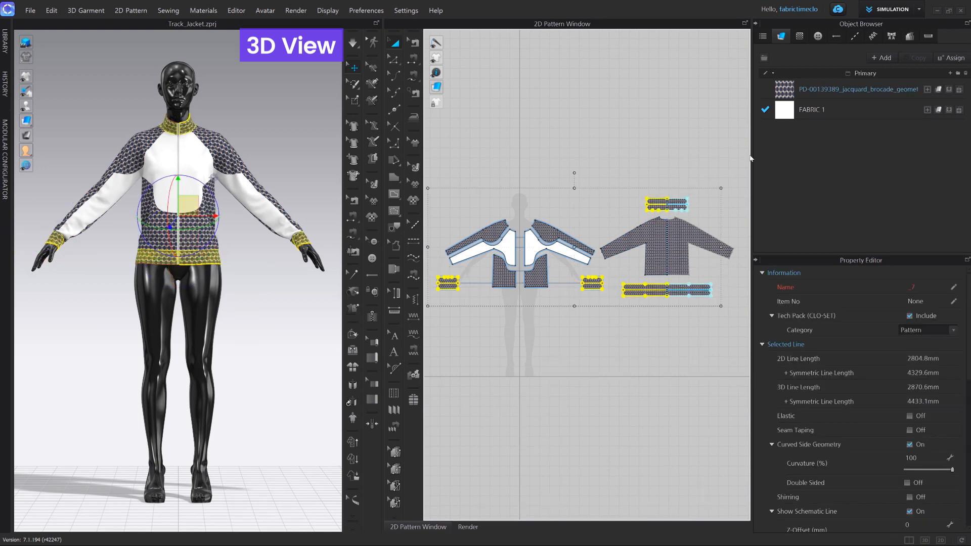
left_click(945, 56)
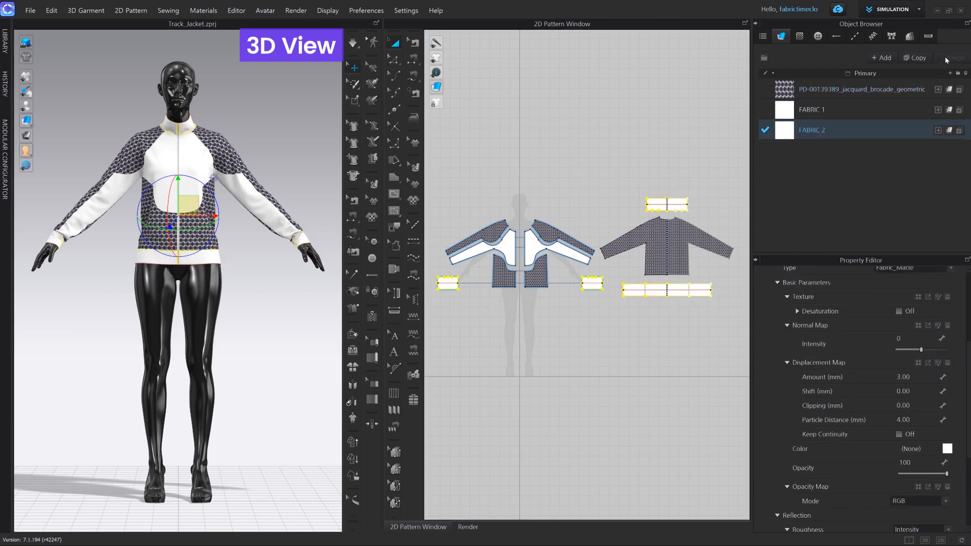
left_click_drag(784, 130, 721, 143)
left_click(720, 143)
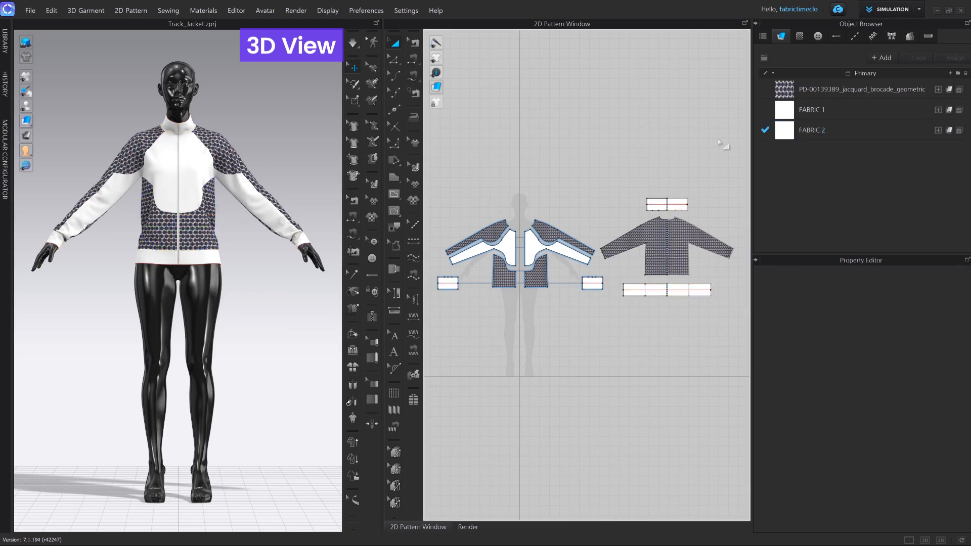
Select the jacquard fabric, FABRIC 1 and FABRIC 2 in turn to check which jacket pieces each one covers.
left_click(811, 88)
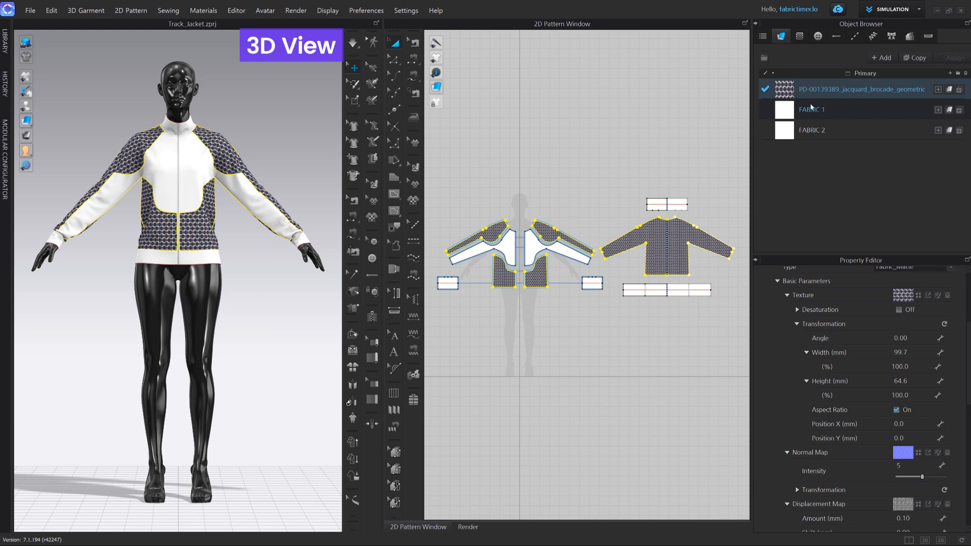
left_click(835, 111)
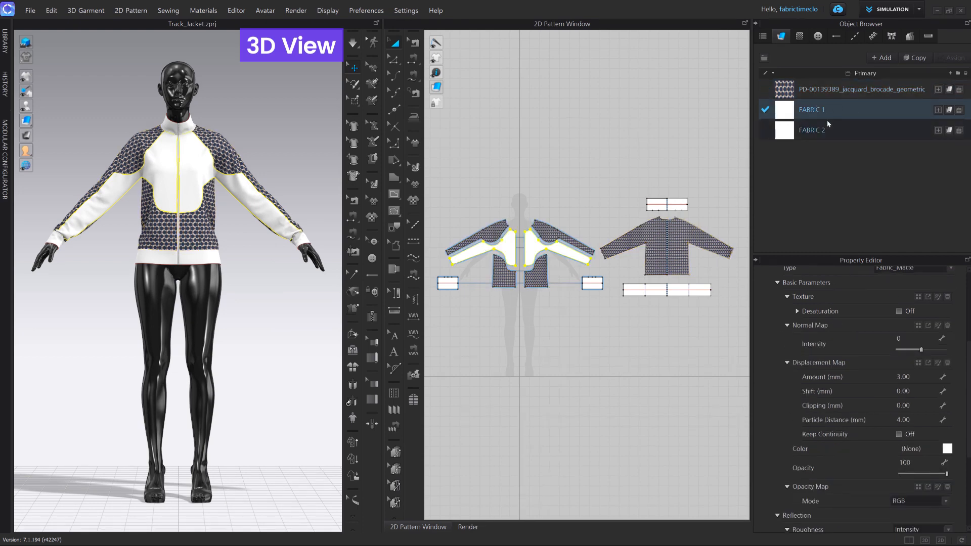
left_click(823, 130)
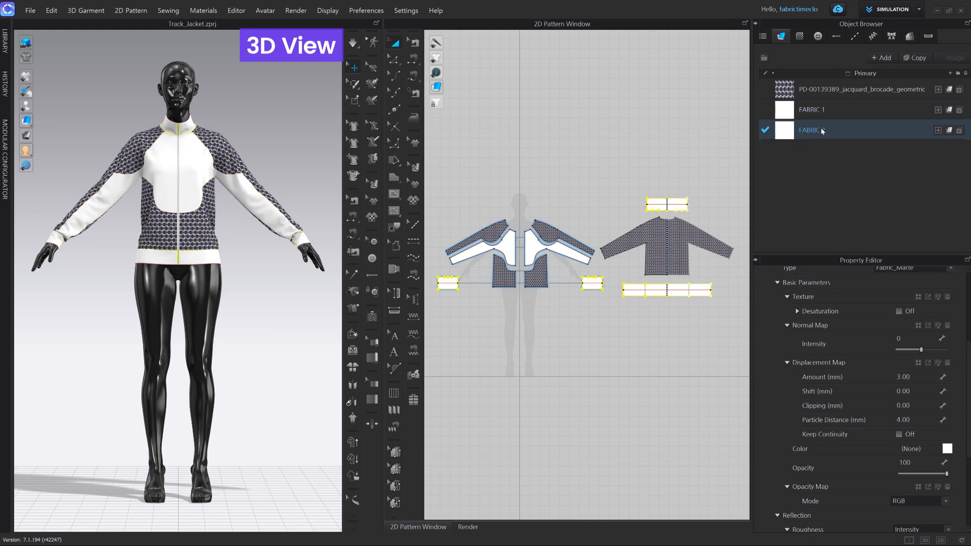
left_click(631, 169)
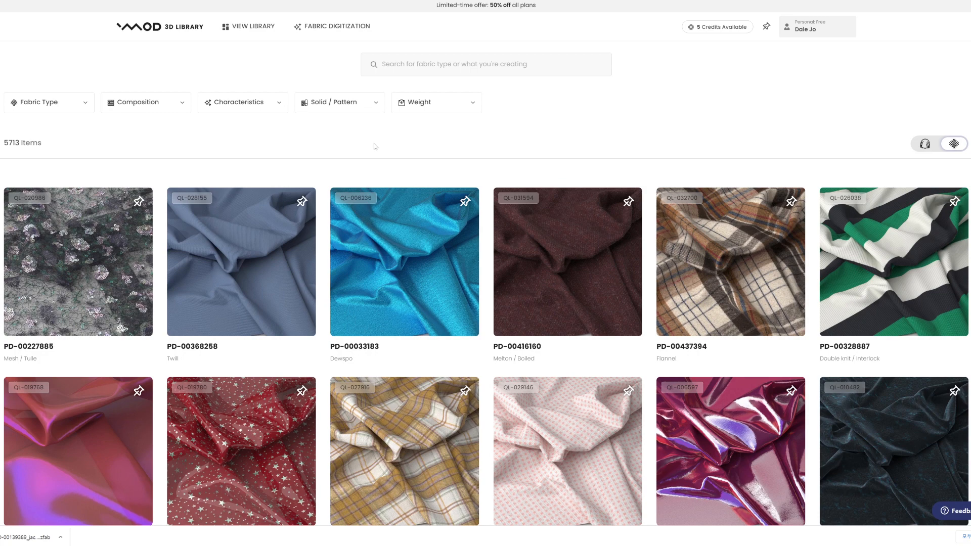
Switch to VMOD 3D Library and filter the fabrics by type to Jersey under Cut & Sew Knit.
left_click(72, 110)
left_click(46, 154)
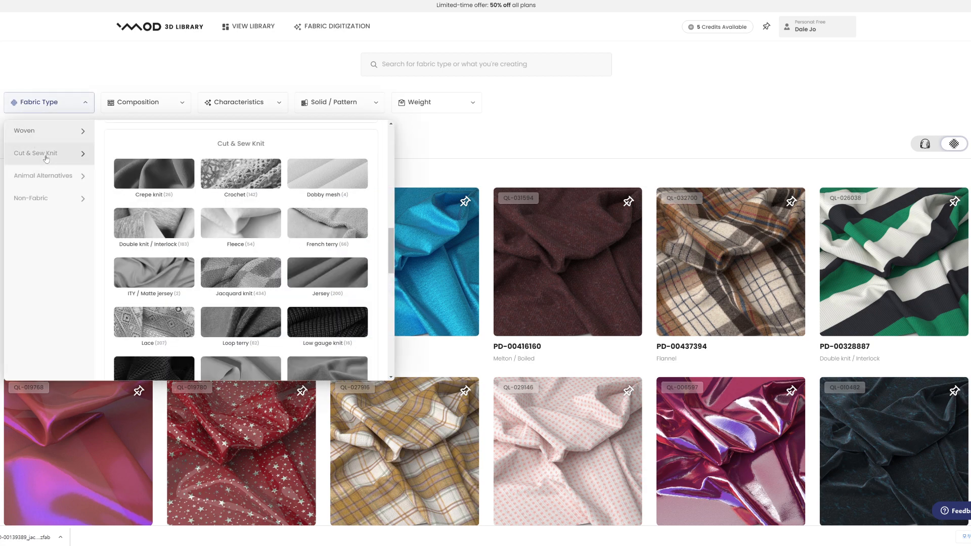
left_click(326, 270)
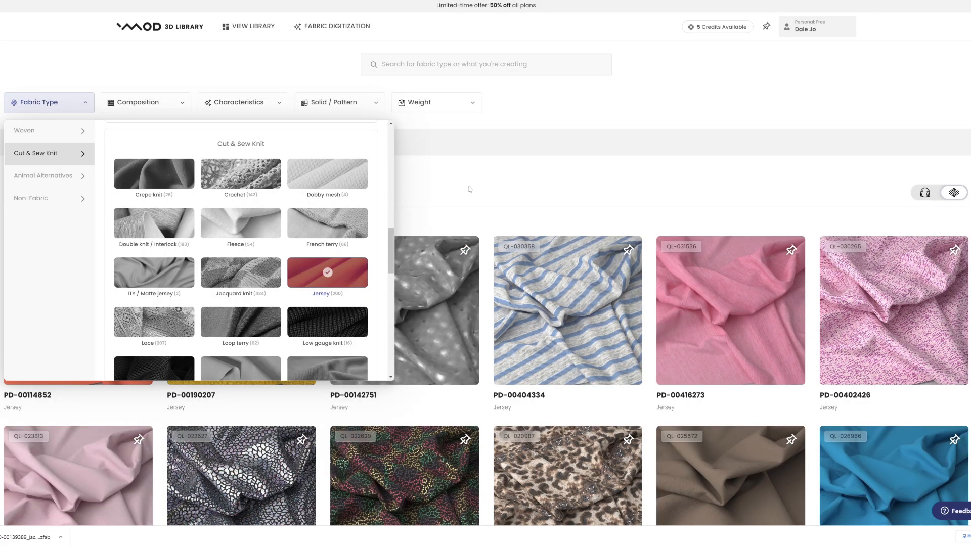
left_click(471, 190)
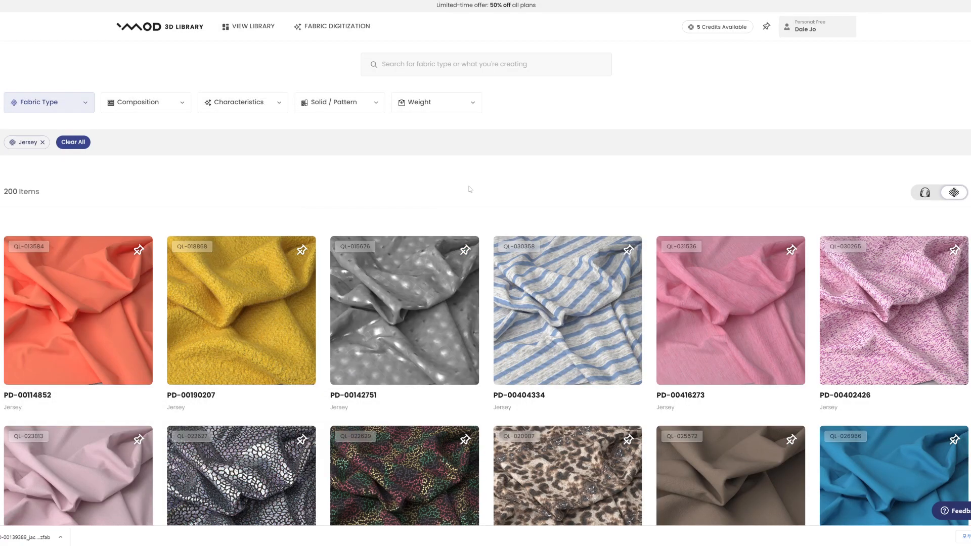
Open the brown jersey PD-00318255, purchase it for 1 credit and open its download options.
scroll(493, 202, "down", 3)
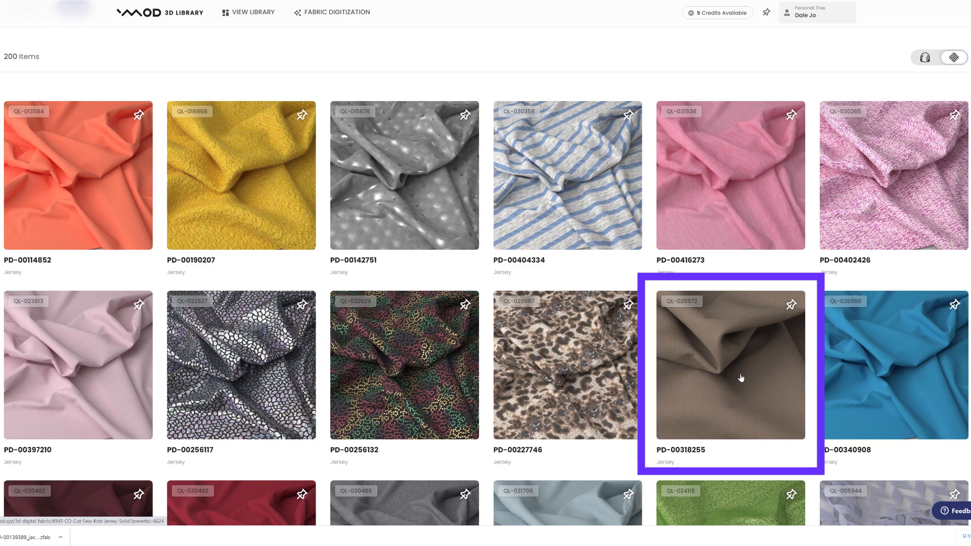
left_click(741, 378)
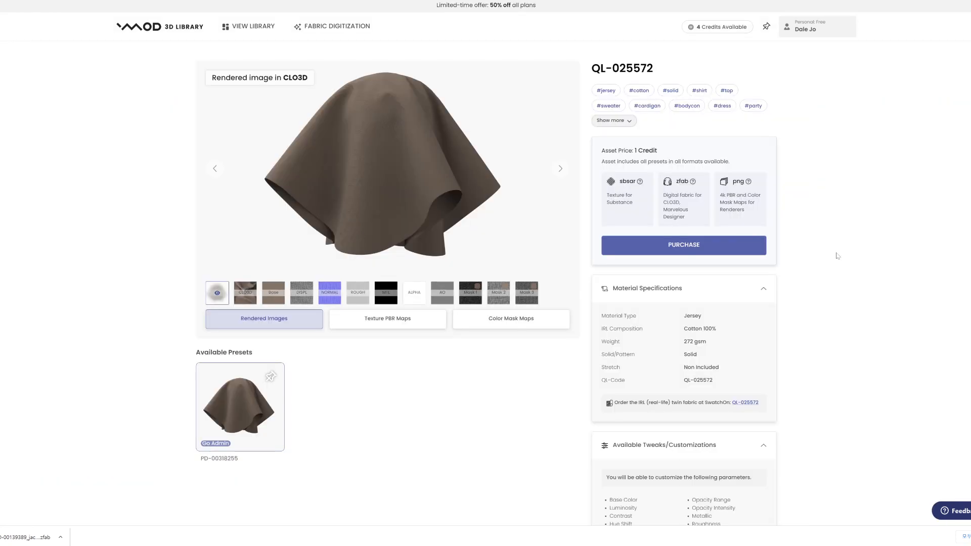
left_click(688, 245)
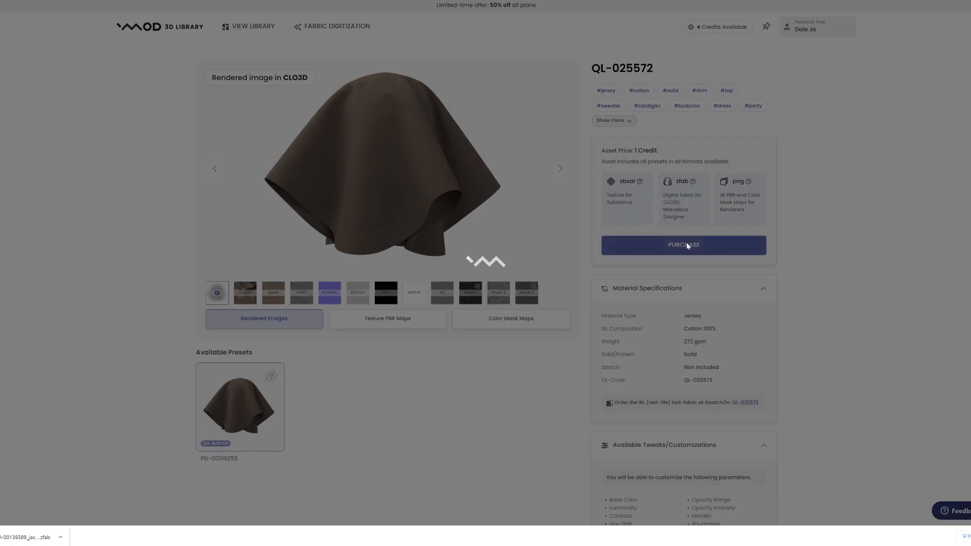
left_click(681, 265)
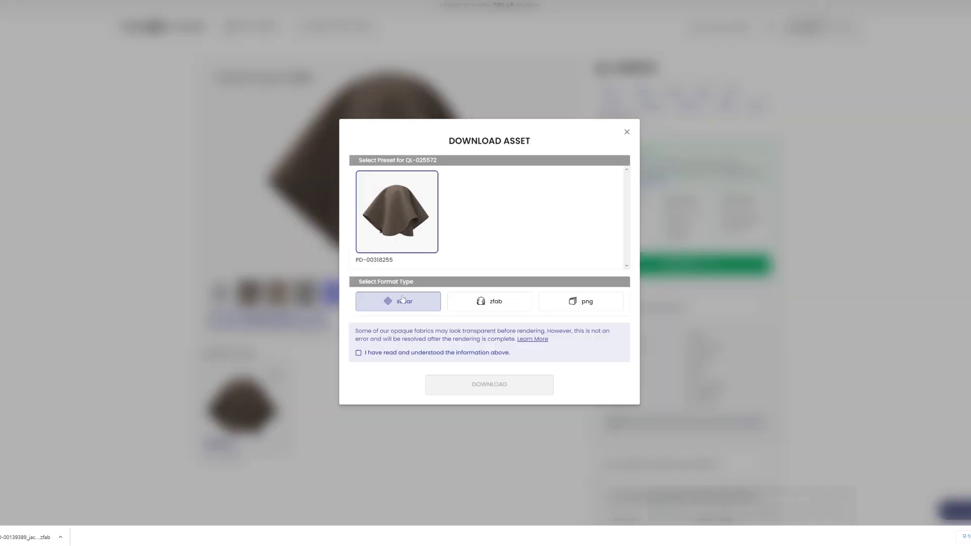
Download the PD-00318255 preset as a high-resolution zfab file, acknowledging the transparency notice.
left_click(476, 303)
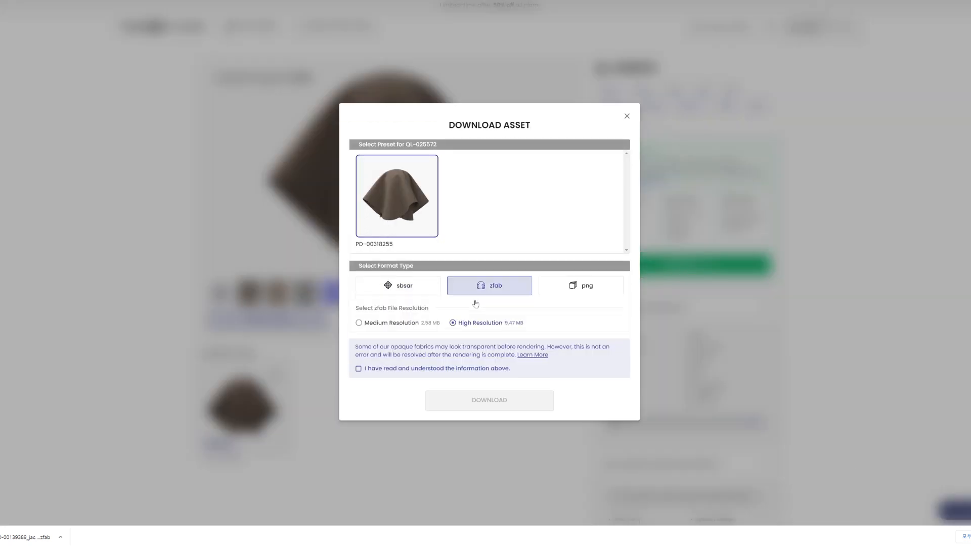
left_click(359, 371)
left_click(489, 405)
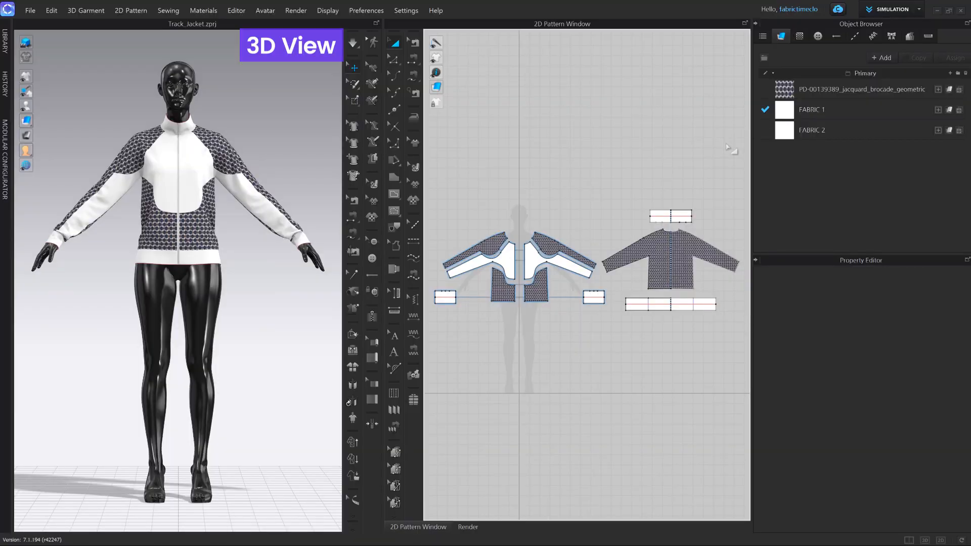
Load the PD-00318255_jersey_solid.zfab file into FABRIC 1, which covers the jacket's front panels and lower sleeves.
left_click(807, 112)
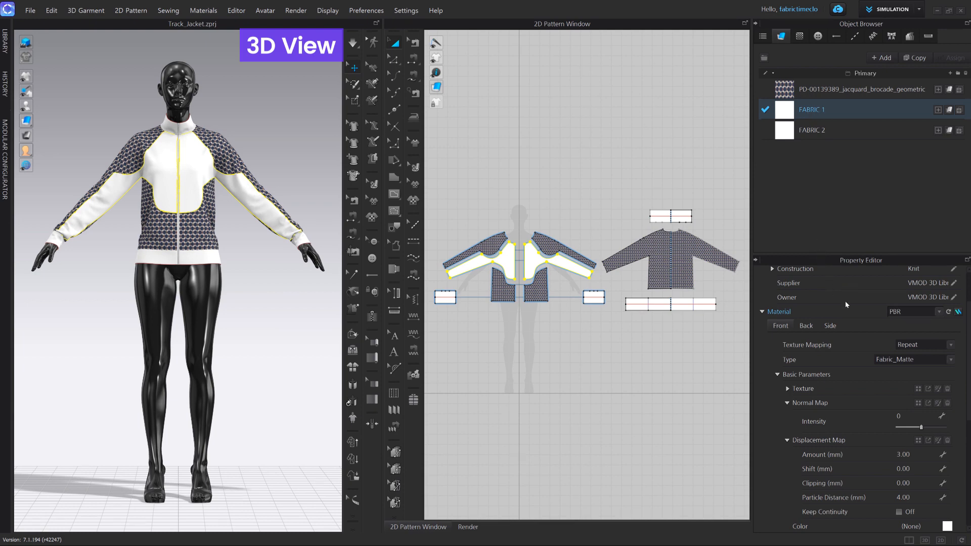
scroll(845, 300, "up", 3)
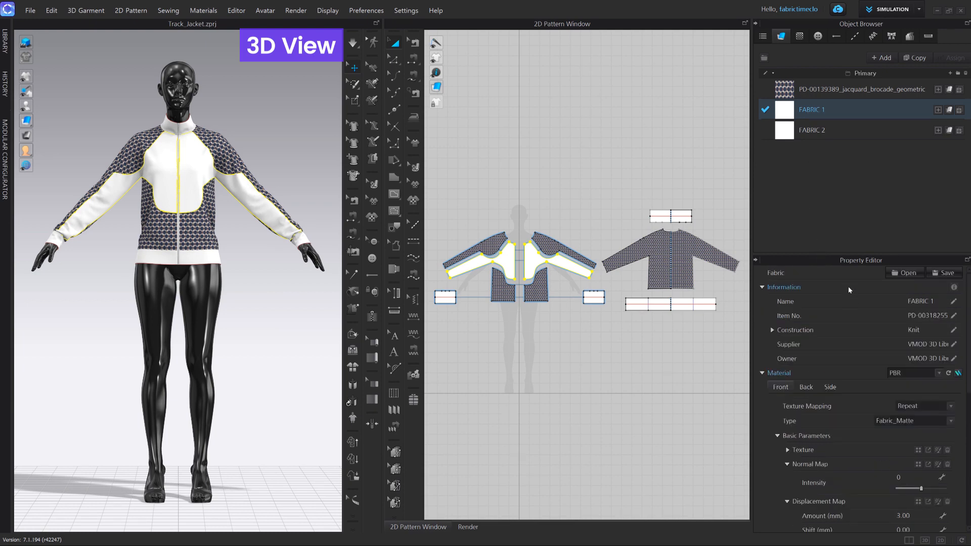
left_click(905, 274)
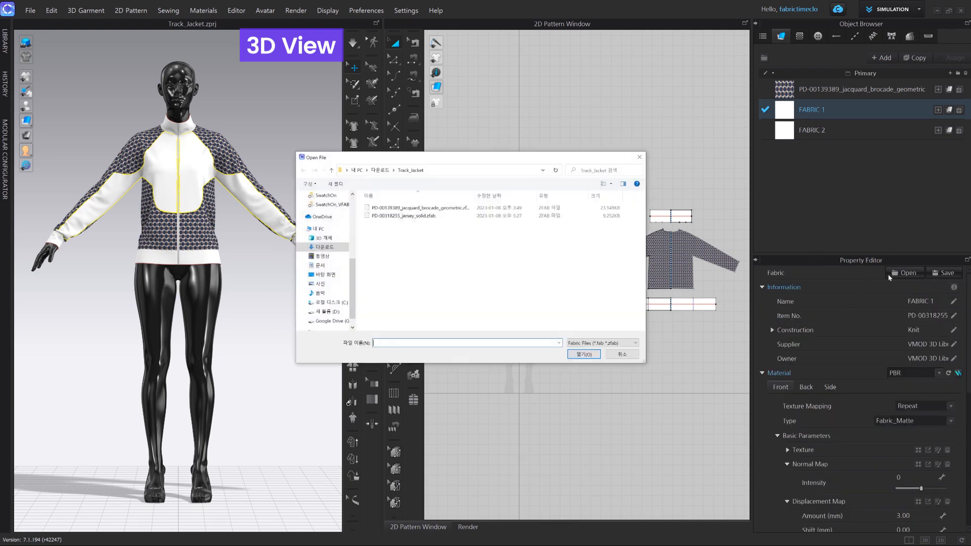
left_click(420, 217)
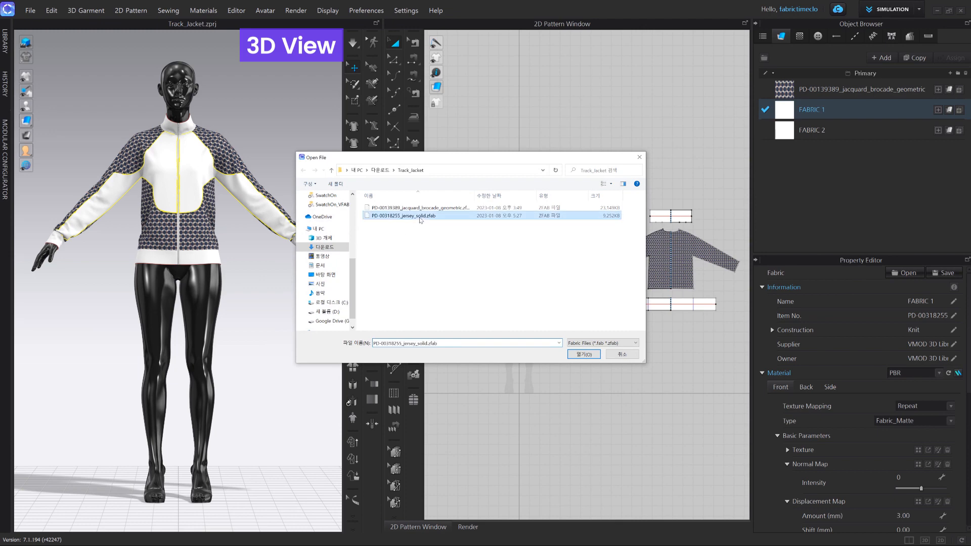
left_click(582, 354)
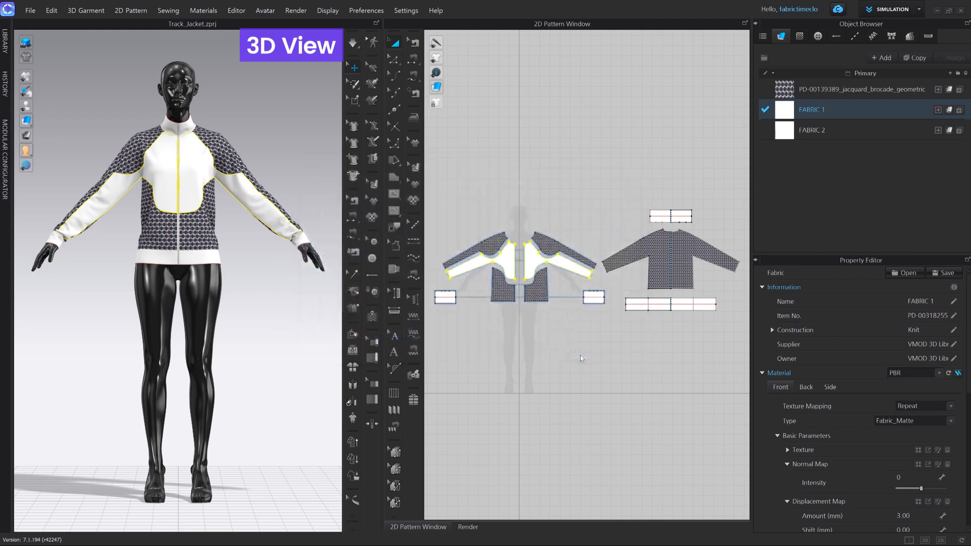
left_click(585, 361)
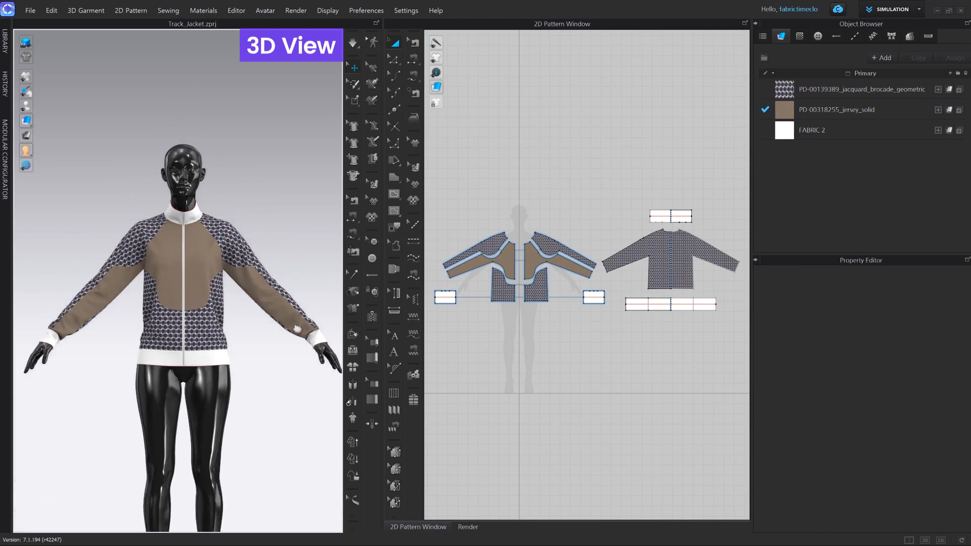
Turn on desaturation for the texture of the PD-00318255 jersey fabric.
scroll(283, 329, "up", 5)
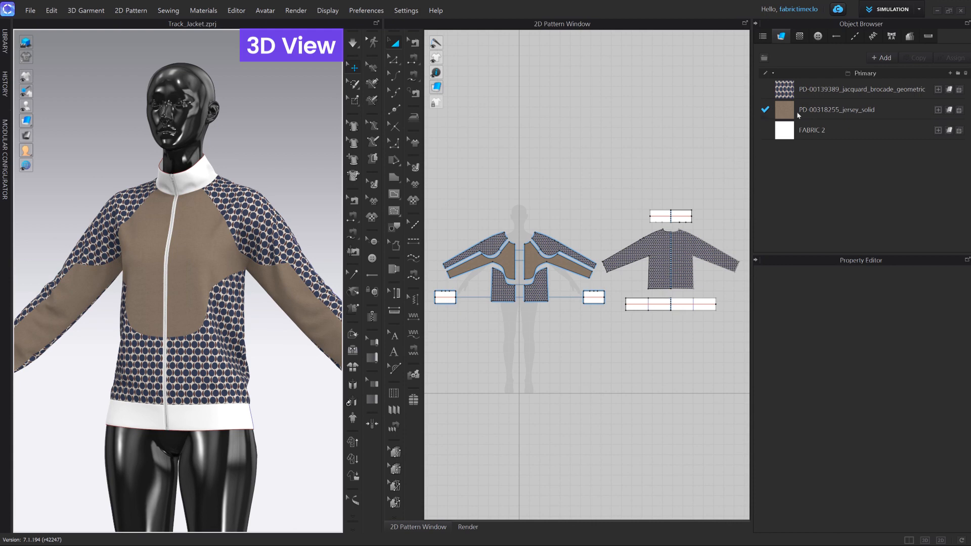
left_click(850, 108)
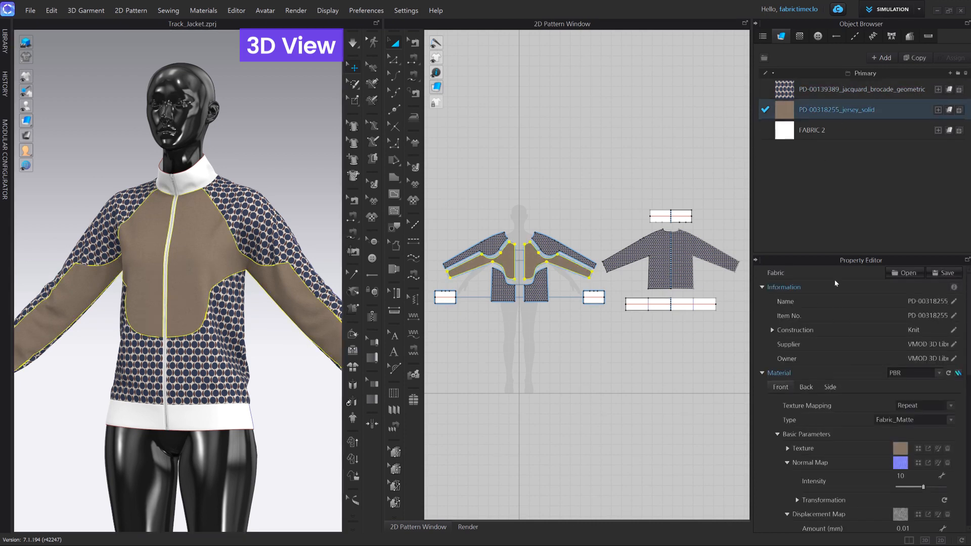
scroll(833, 445, "down", 1)
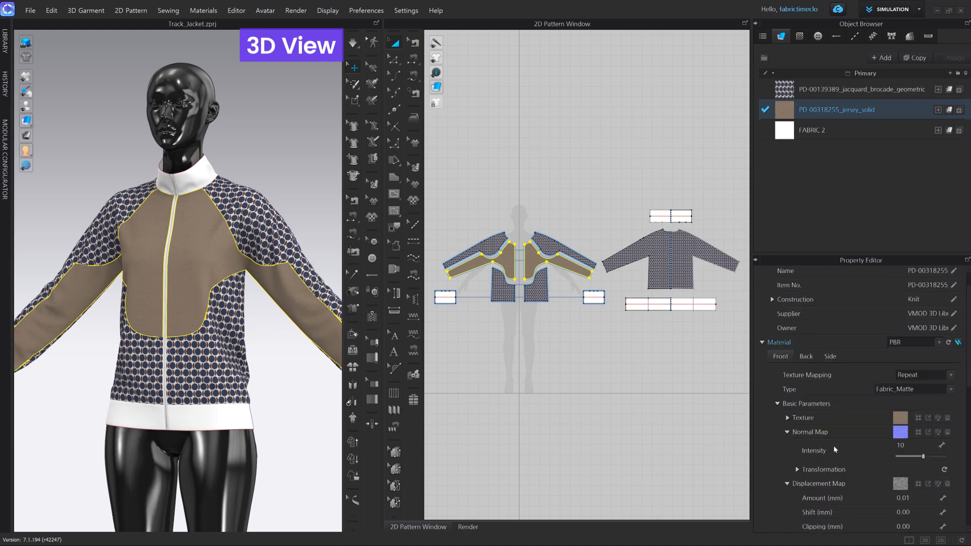
left_click(787, 418)
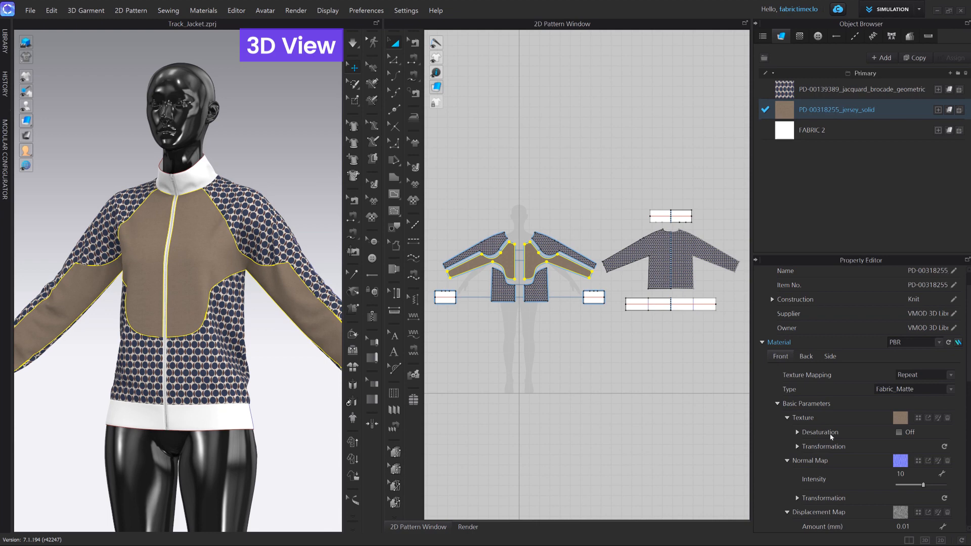
left_click(900, 433)
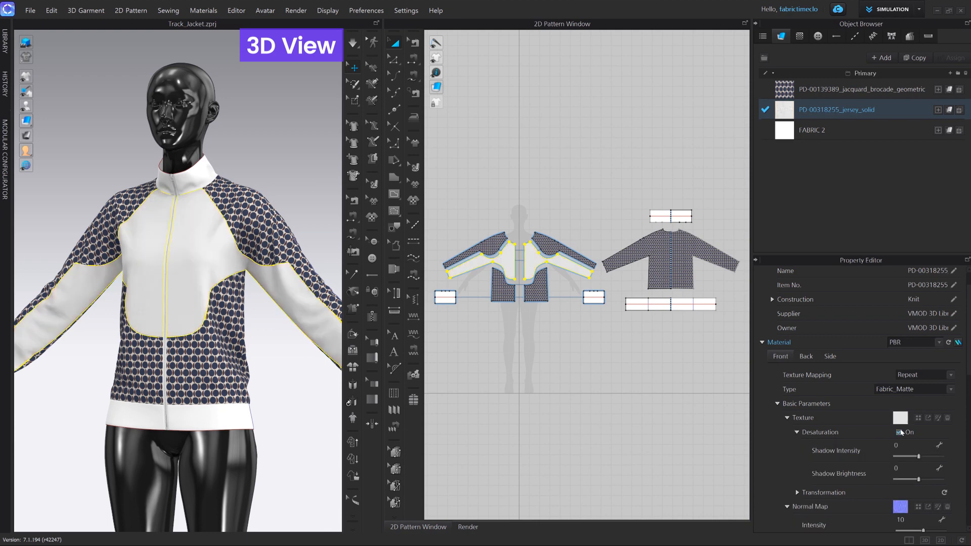
left_click(309, 199)
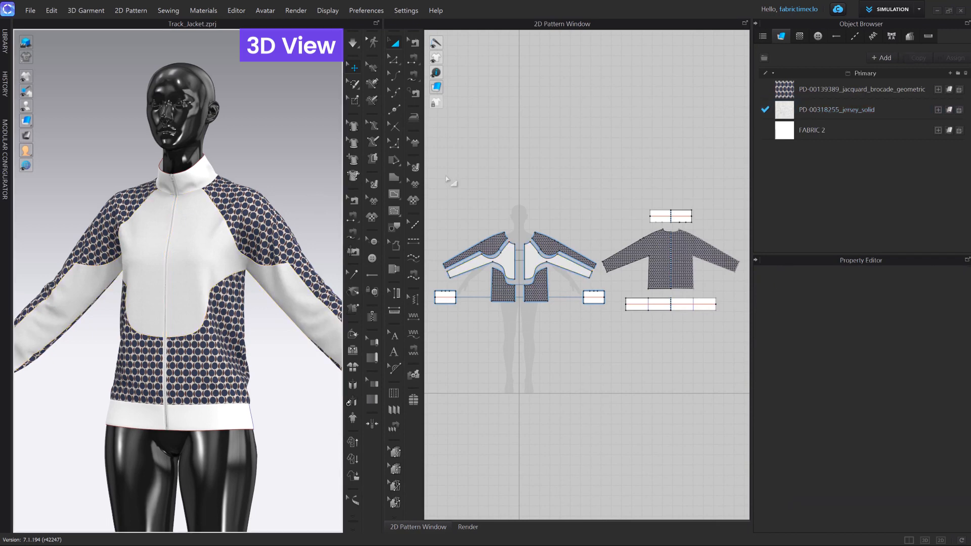
Recolour the PD-00318255 jersey fabric dark navy, based on the Blue 8 palette swatch (#0F3365).
left_click(838, 116)
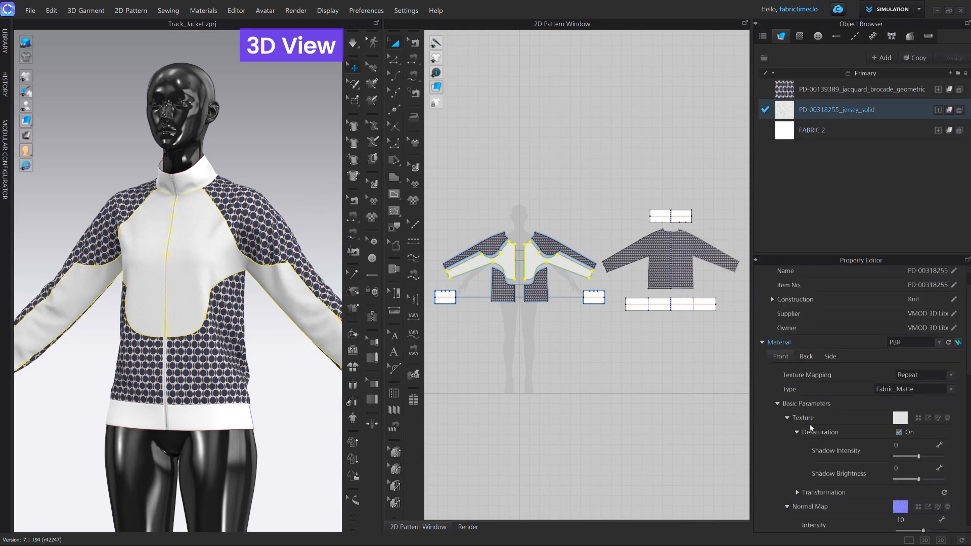
scroll(811, 427, "down", 10)
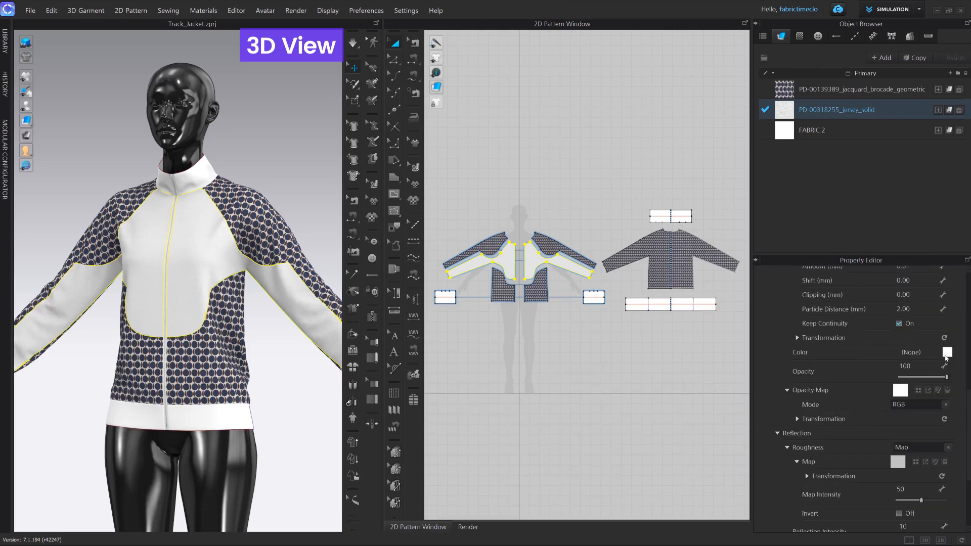
left_click(947, 353)
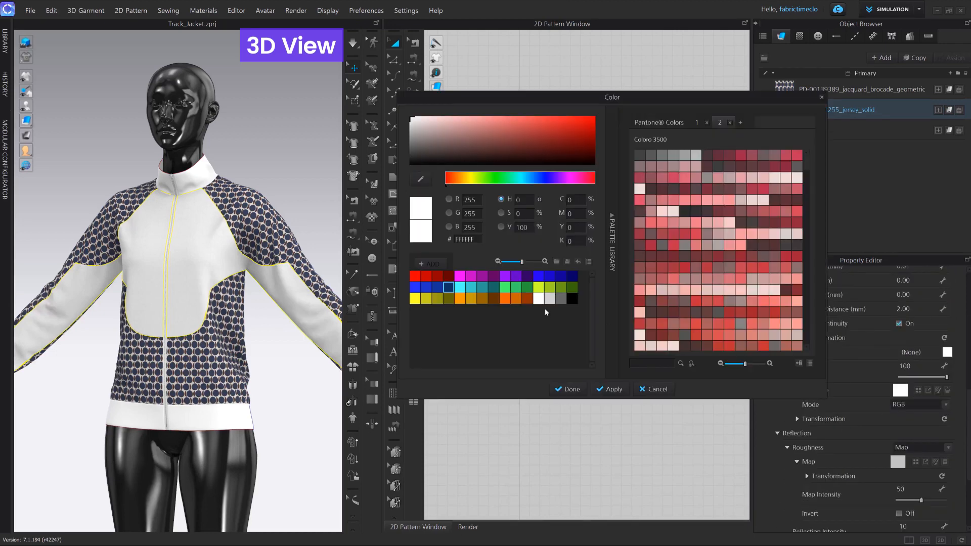
left_click(450, 288)
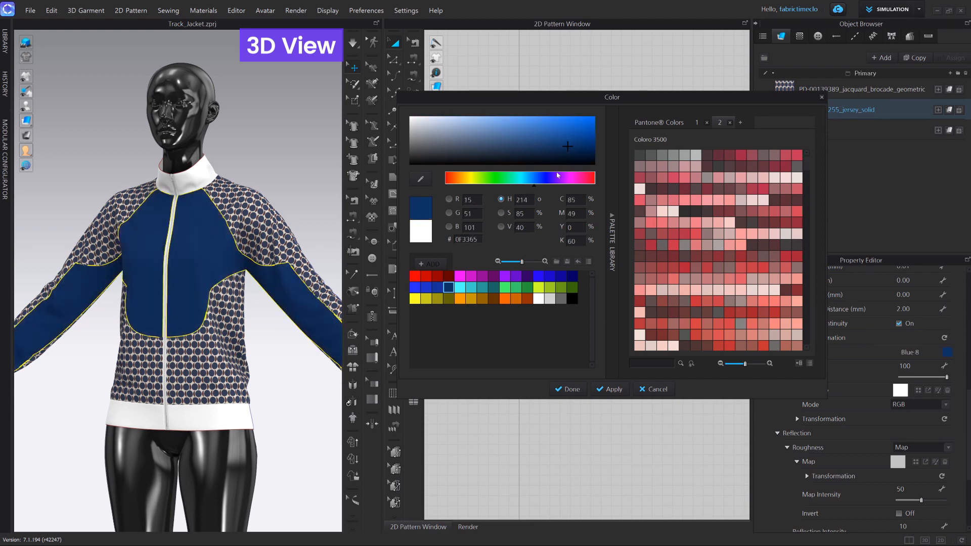
left_click_drag(564, 153, 550, 151)
left_click(571, 388)
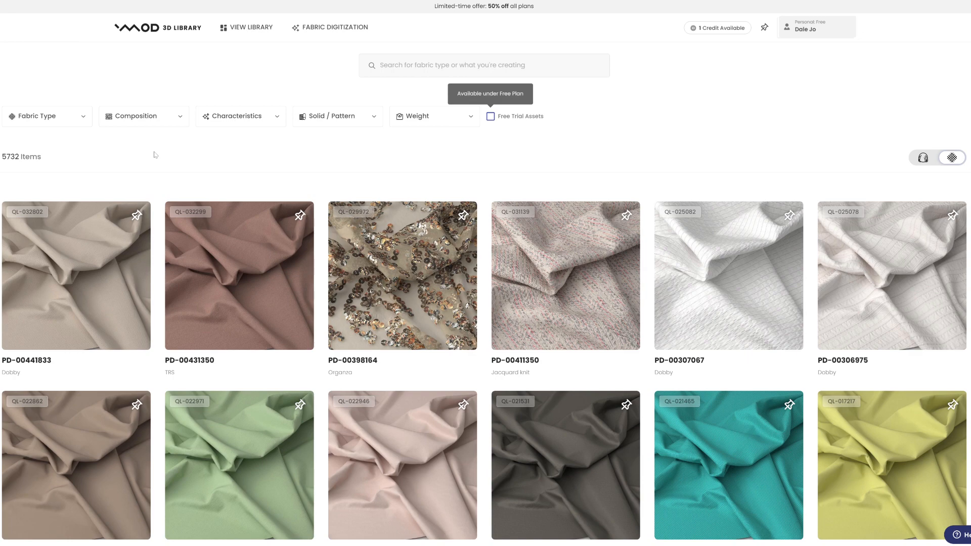
Switch to VMOD 3D Library and filter the fabrics by the Stripes / Diagonal pattern.
left_click(372, 120)
scroll(443, 267, "down", 5)
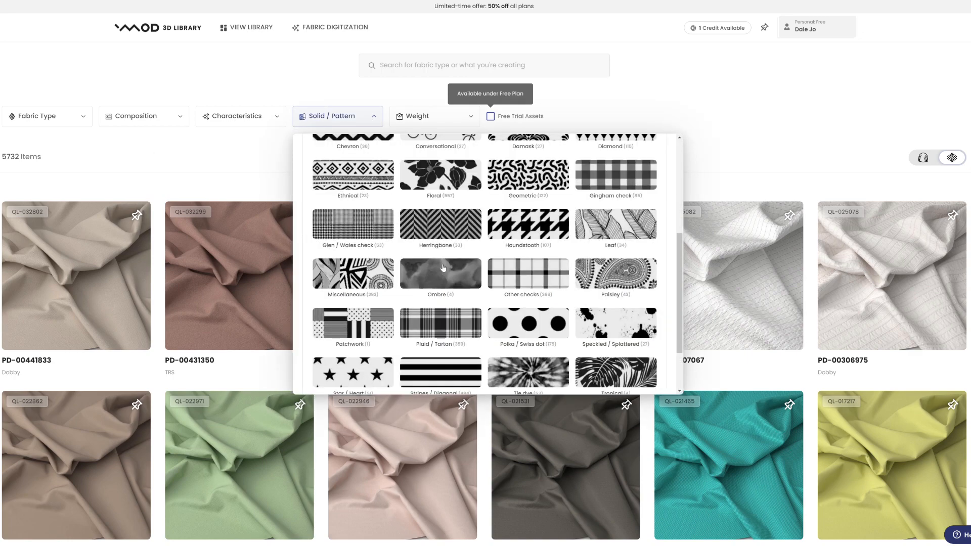
scroll(443, 267, "down", 2)
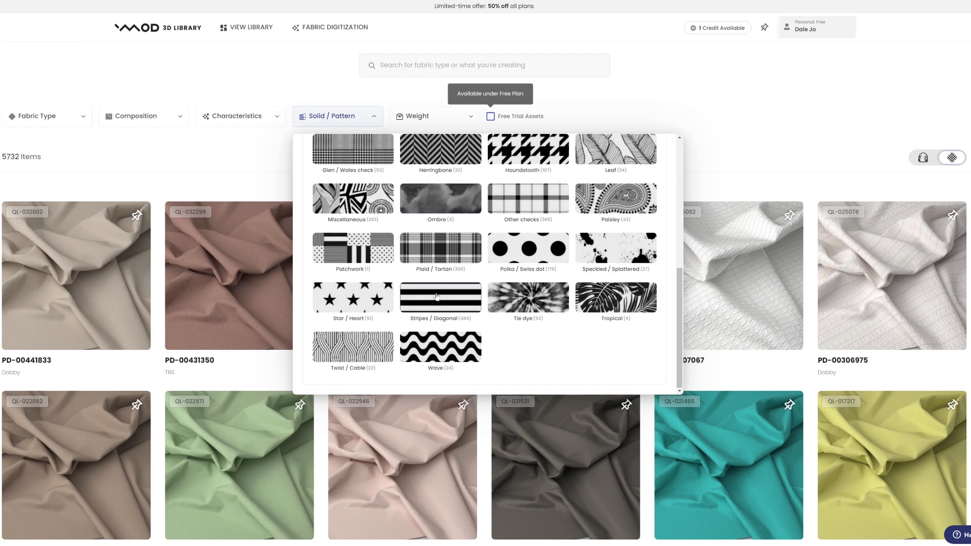
left_click(437, 296)
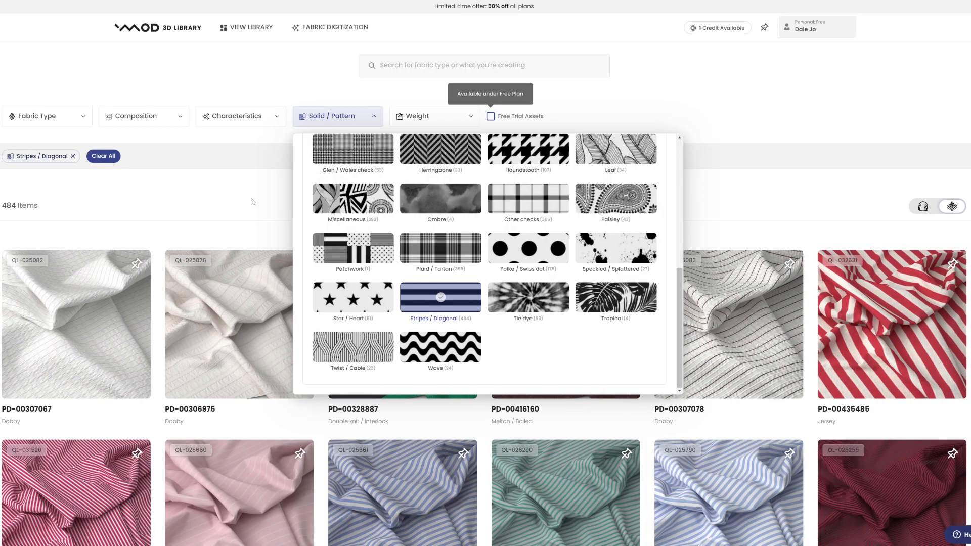
left_click(253, 201)
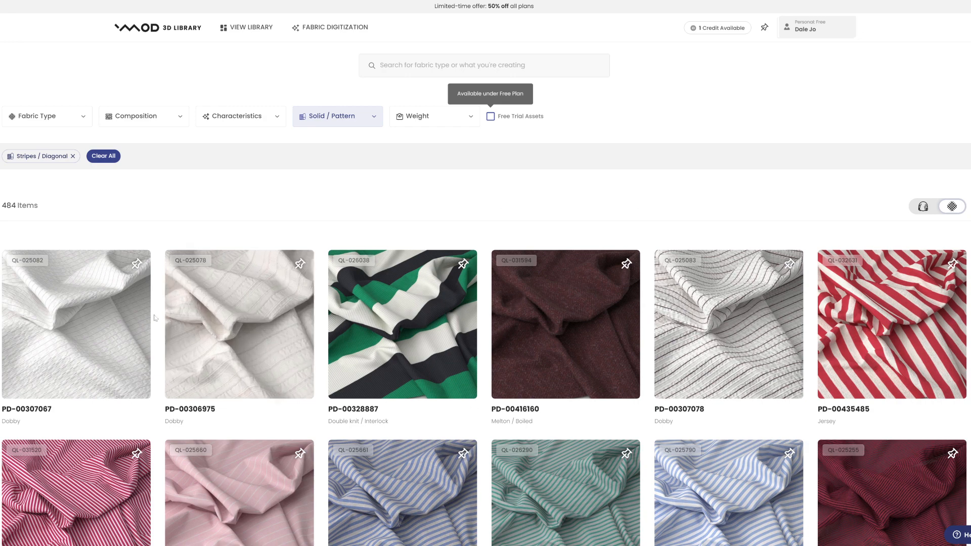
Open the green, black and white striped fabric PD-00328887, purchase it for 1 credit and open its download options.
left_click(393, 334)
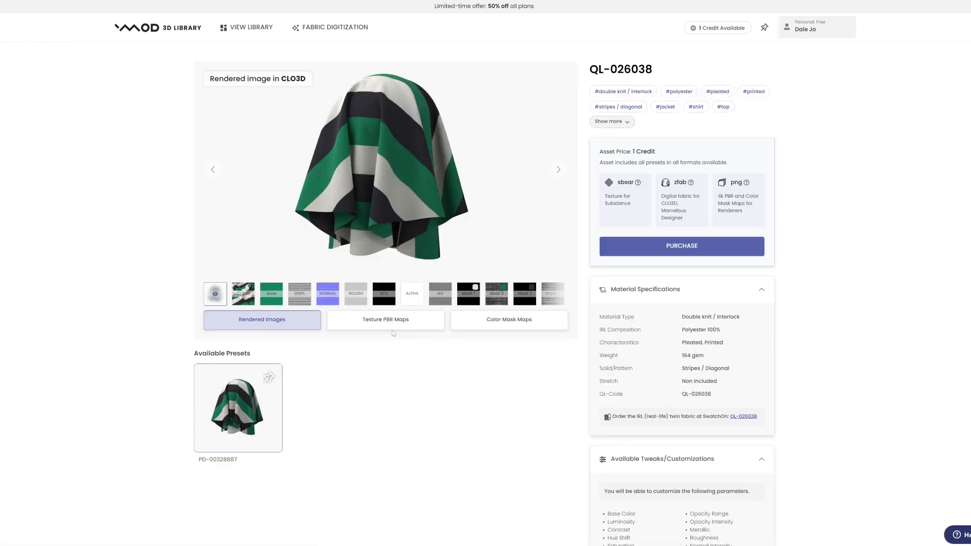
left_click(677, 248)
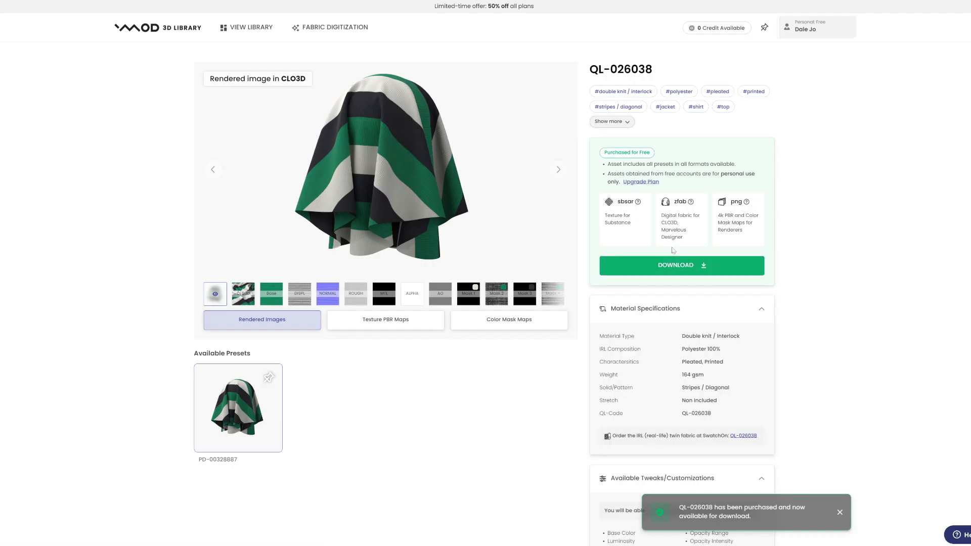
left_click(674, 268)
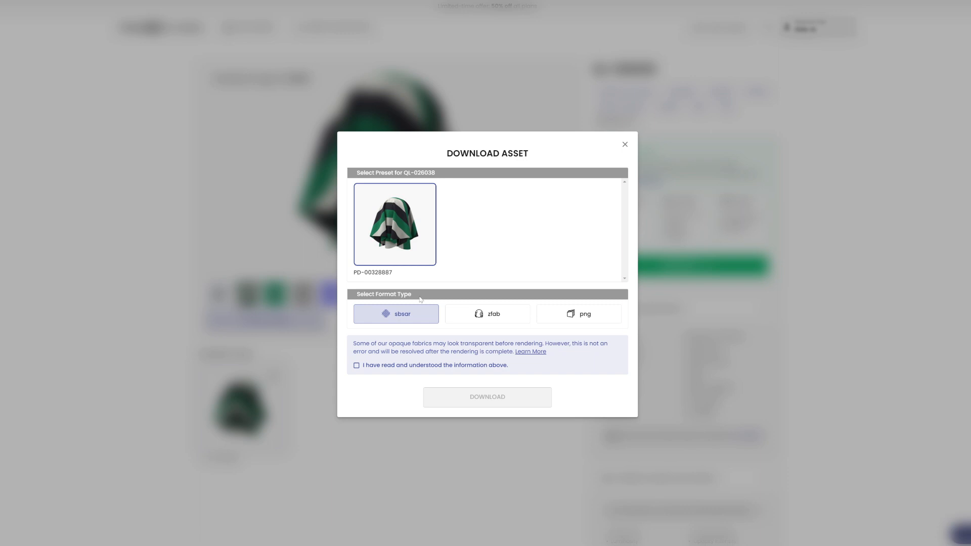
Download the PD-00328887 preset as a high-resolution zfab file, acknowledging the transparency notice.
left_click(490, 318)
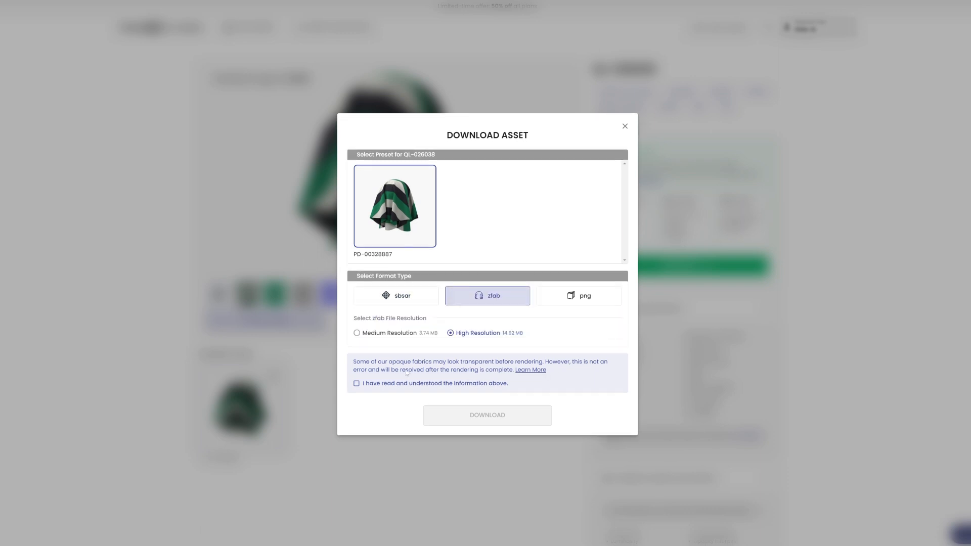
left_click(356, 384)
left_click(484, 414)
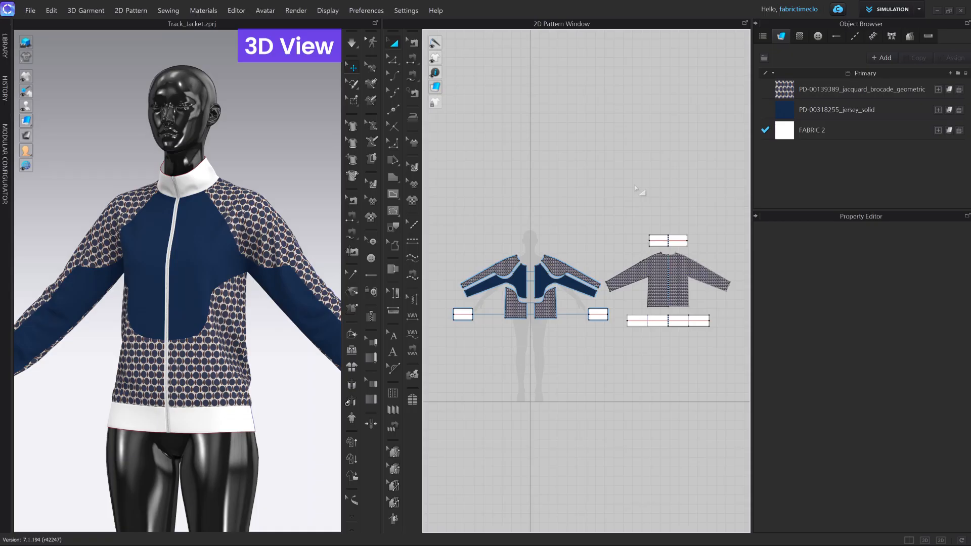
Switch to CLO and load PD-00328887_double_knit_interlock_stripes_diagonal.zfab into FABRIC 2 for the collar, cuffs and hem.
left_click(881, 138)
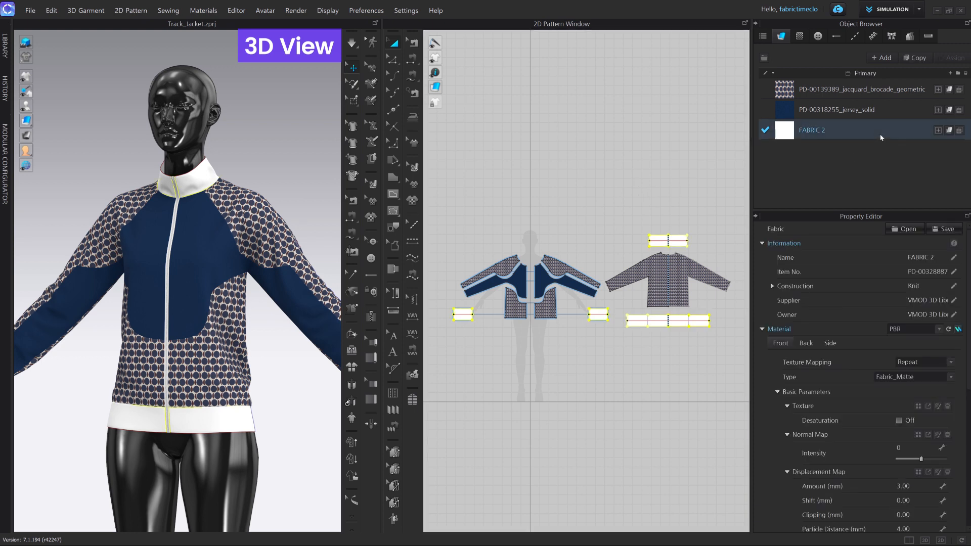
left_click(906, 233)
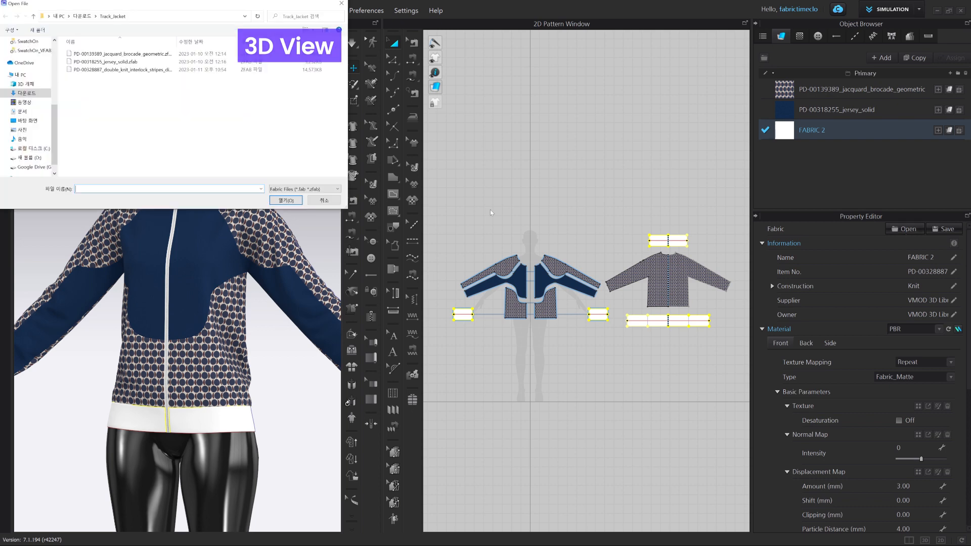
double_click(158, 70)
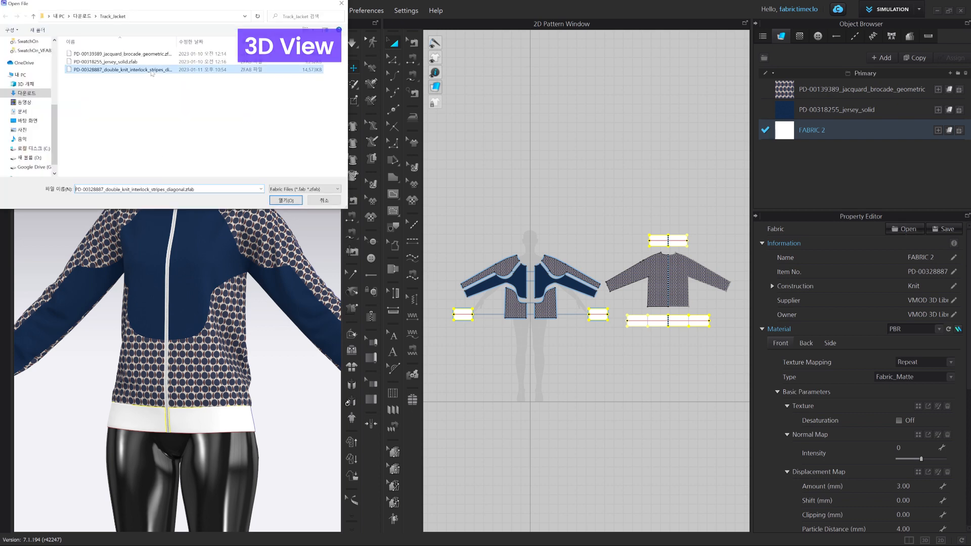
left_click(564, 128)
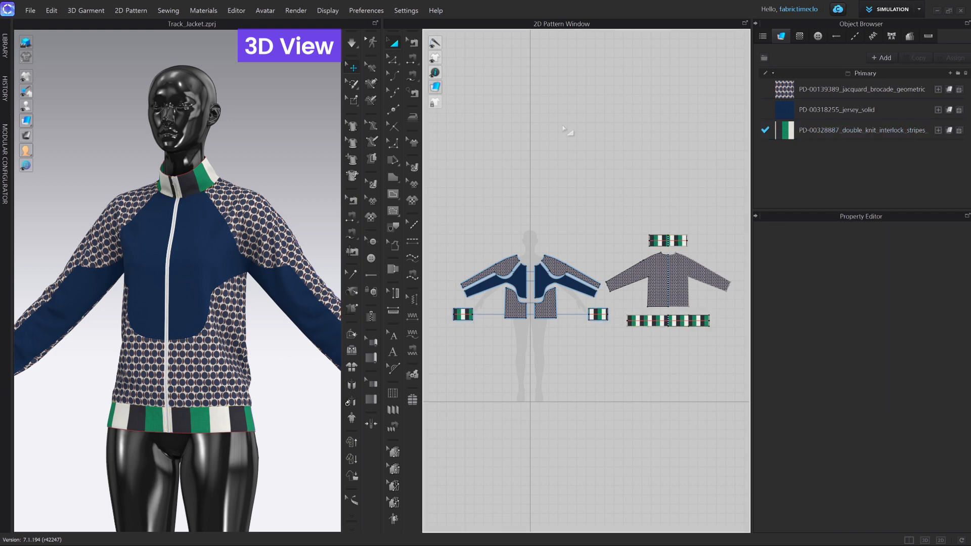
Set the striped fabric's texture transformation to a 90-degree angle and 50% width and height.
left_click(835, 134)
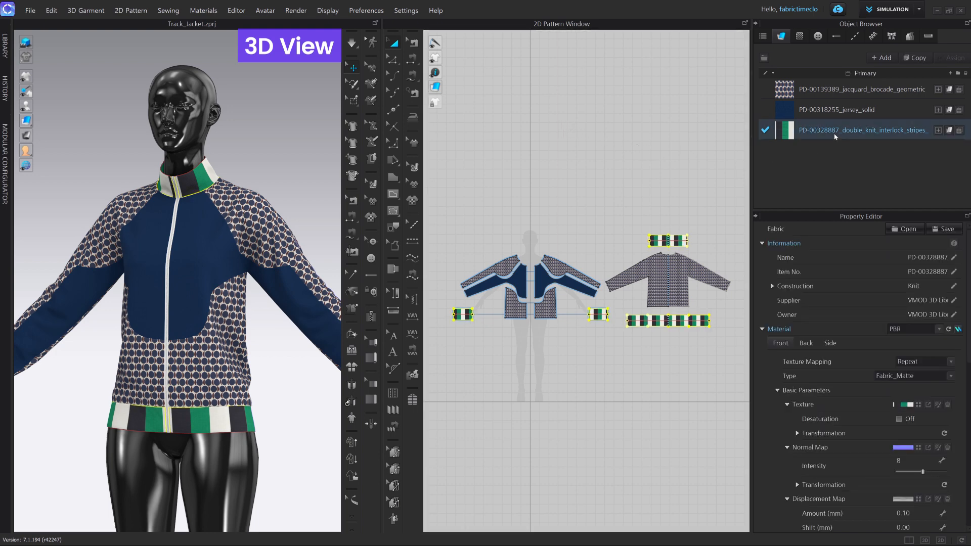
scroll(846, 396, "down", 2)
left_click(798, 373)
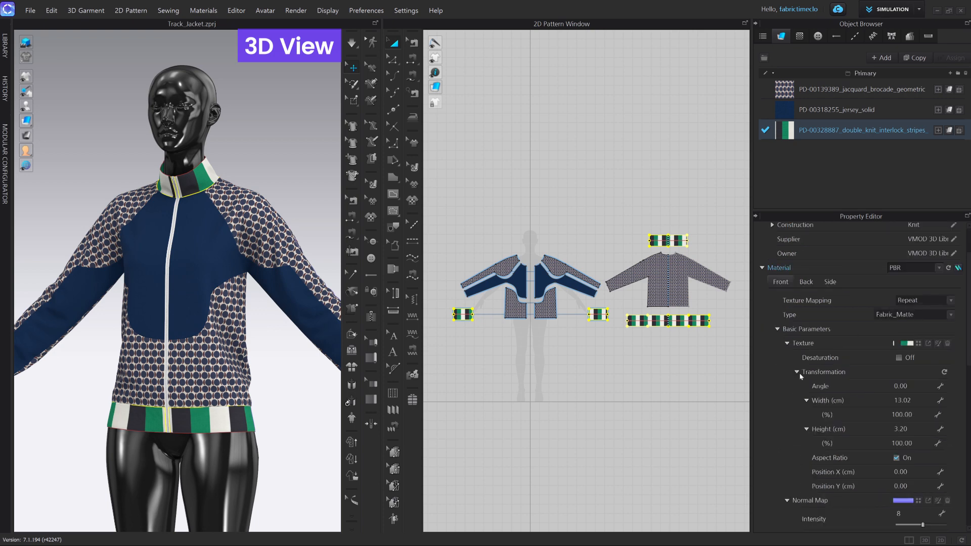
scroll(889, 373, "down", 1)
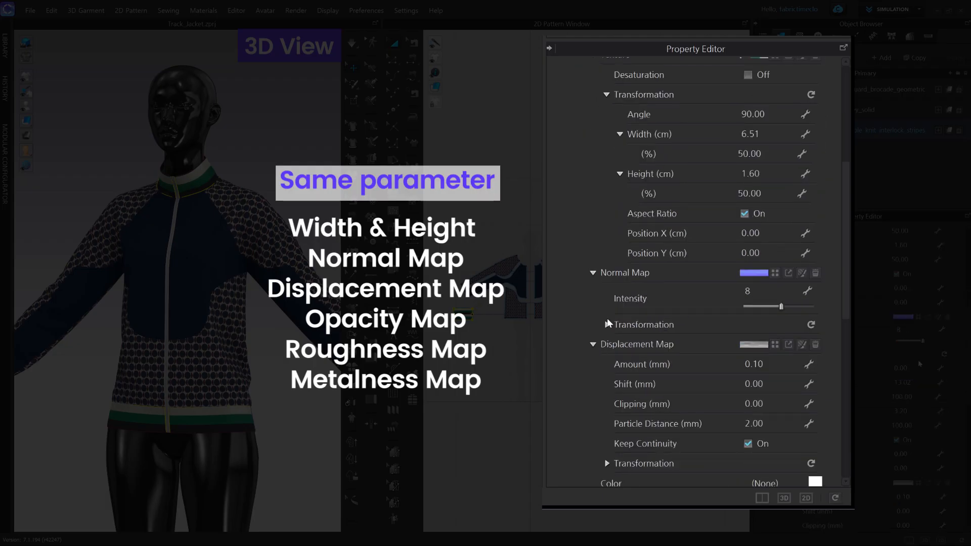
Set the angle of the striped fabric's normal map transformation to 90 degrees.
left_click(607, 323)
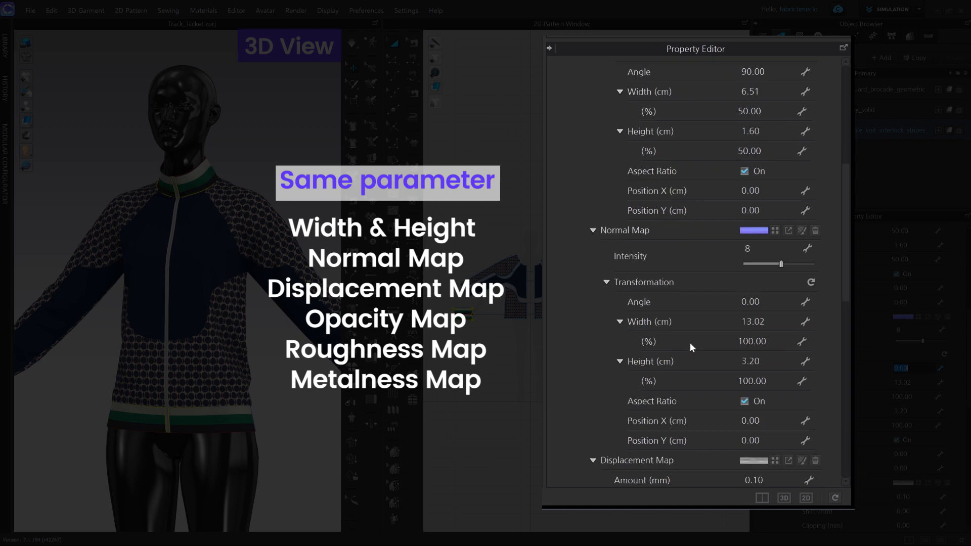
scroll(690, 341, "down", 2)
double_click(751, 259)
type("90")
key("Return")
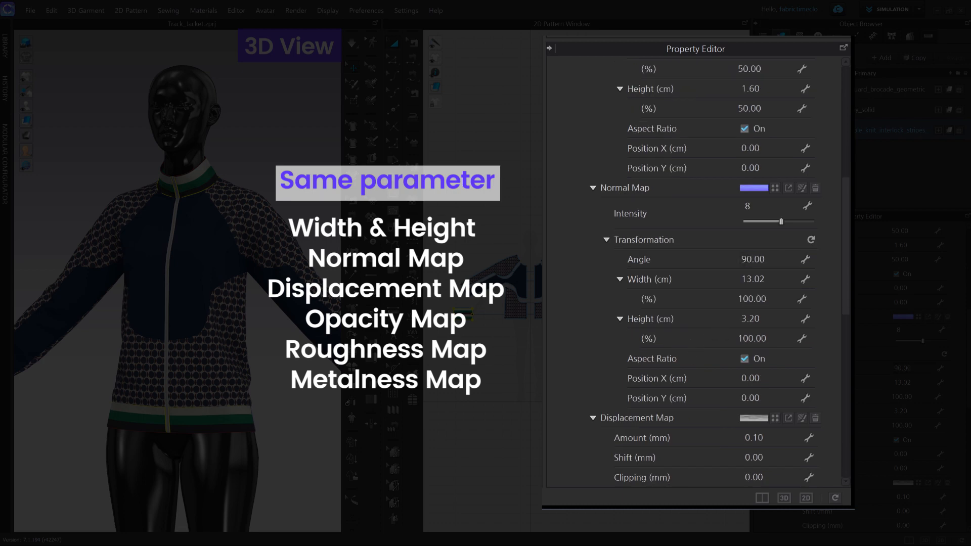
Set the width and height of the striped fabric's normal map transformation to 50%.
left_click(752, 299)
type("50")
key("Return")
Set the striped fabric's displacement map transformation to a 90-degree angle and 50% width and height.
scroll(691, 363, "down", 5)
left_click(614, 328)
scroll(686, 351, "down", 2)
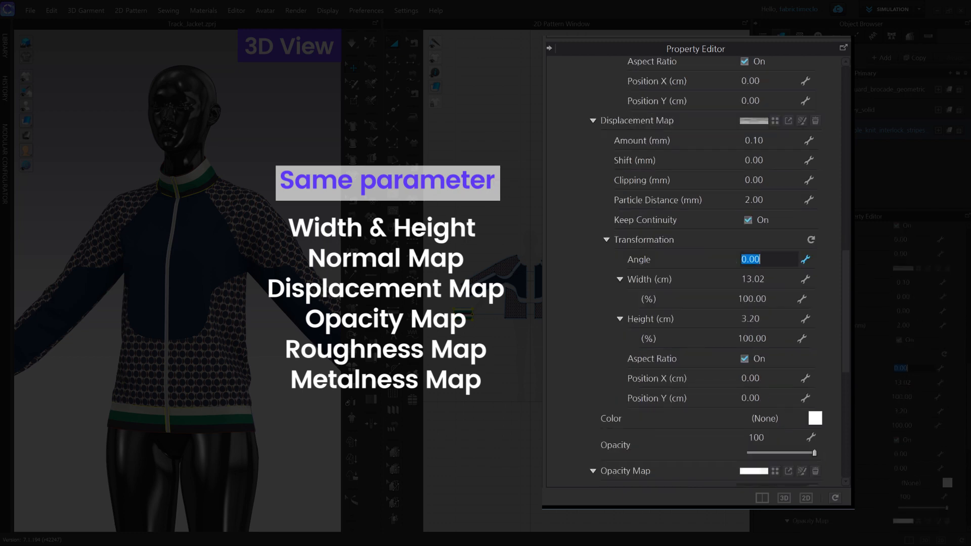
double_click(752, 299)
type("50")
key("Return")
scroll(702, 363, "down", 5)
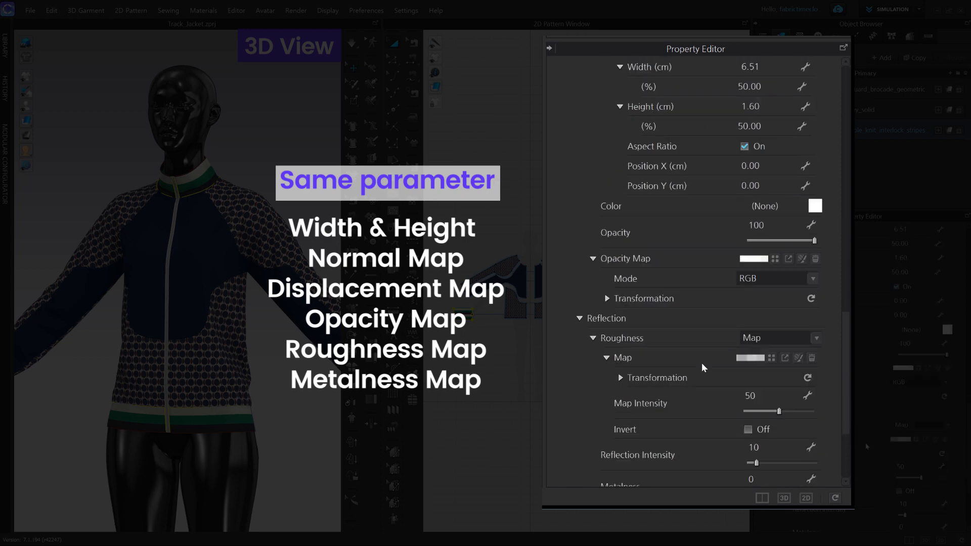
Set the striped fabric's opacity map transformation to a 90-degree angle and 50% width and height.
left_click(607, 298)
double_click(753, 318)
type("90")
key("Return")
double_click(750, 358)
type("50")
key("Return")
Set the striped fabric's roughness map transformation to a 90-degree angle and 50% width and height.
scroll(717, 391, "down", 5)
scroll(625, 344, "down", 1)
left_click(620, 281)
scroll(685, 325, "down", 1)
double_click(748, 259)
type("90")
key("Return")
double_click(746, 298)
type("50")
key("Return")
Set the striped fabric's metalness map transformation to a 90-degree angle and 50% width and height.
scroll(715, 386, "down", 4)
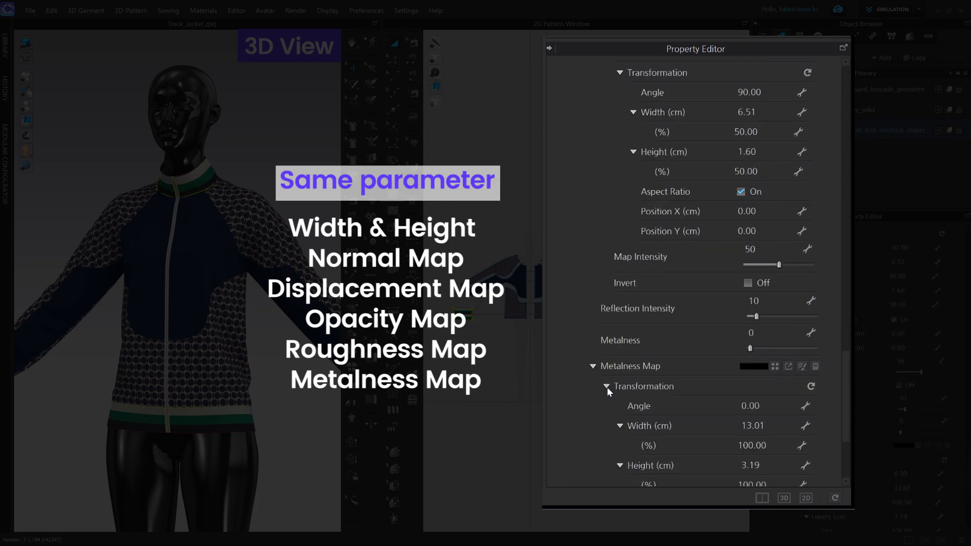
left_click(609, 387)
scroll(694, 389, "down", 2)
double_click(751, 321)
type("90")
key("Return")
double_click(752, 360)
type("50")
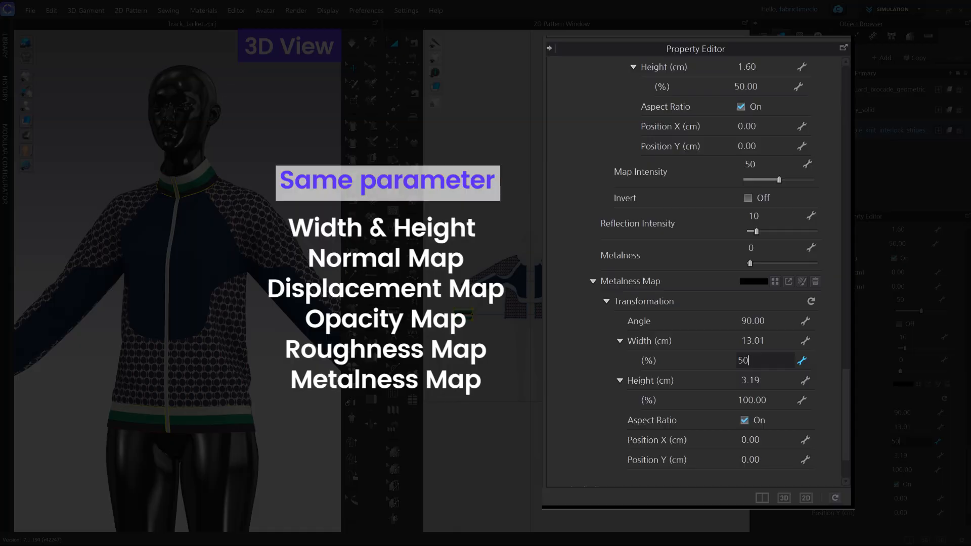
key("Return")
left_click(708, 207)
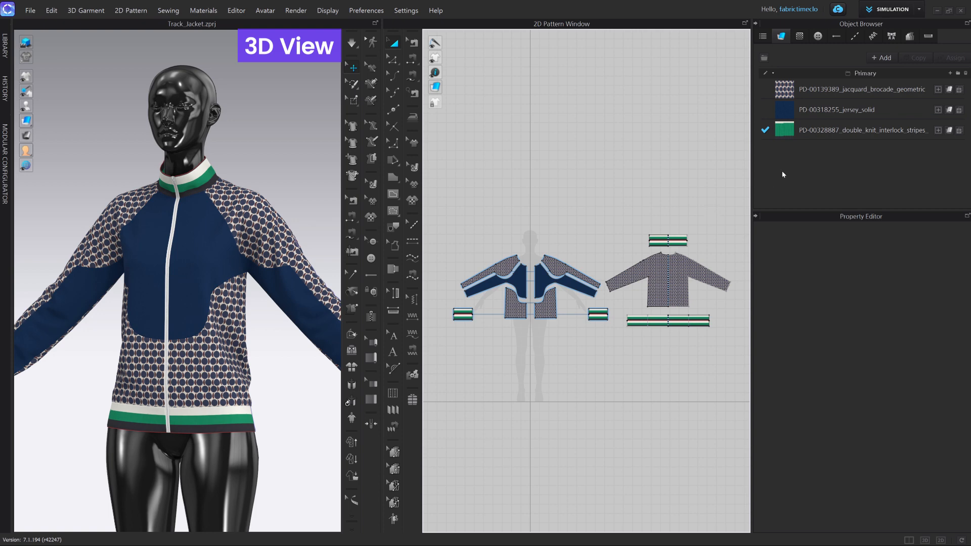
Try desaturating the striped double-knit fabric's texture and colouring it solid navy, and undo the recolouring.
left_click(838, 138)
scroll(840, 298, "up", 10)
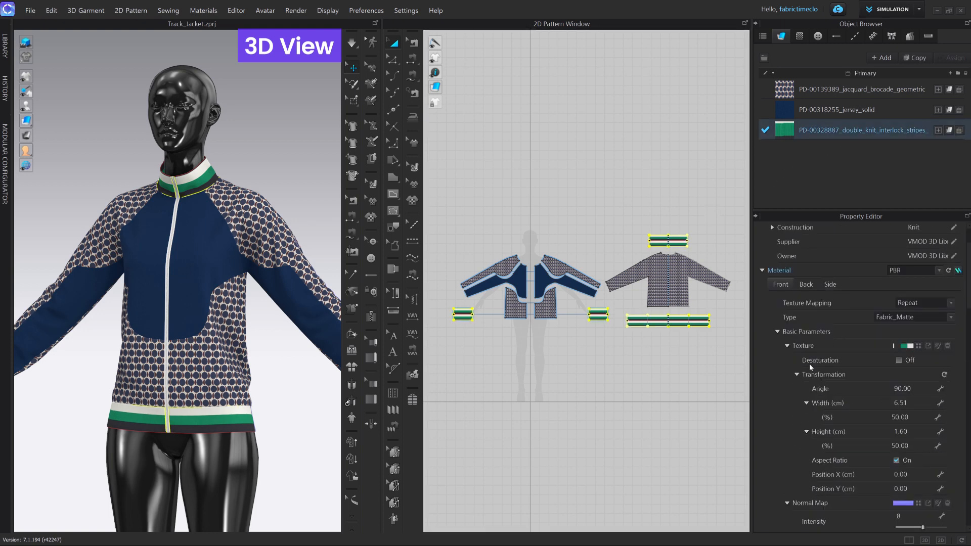
left_click(900, 360)
scroll(853, 394, "down", 8)
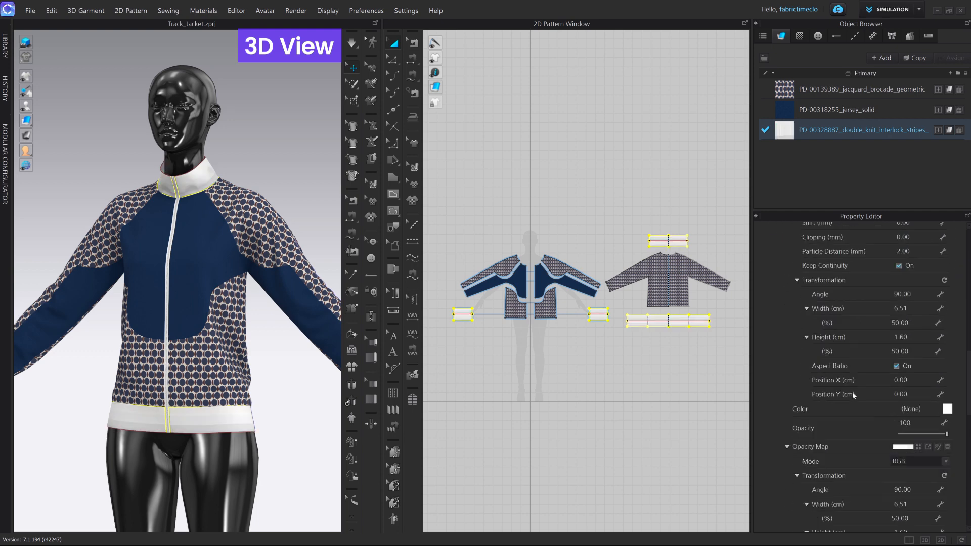
left_click(947, 409)
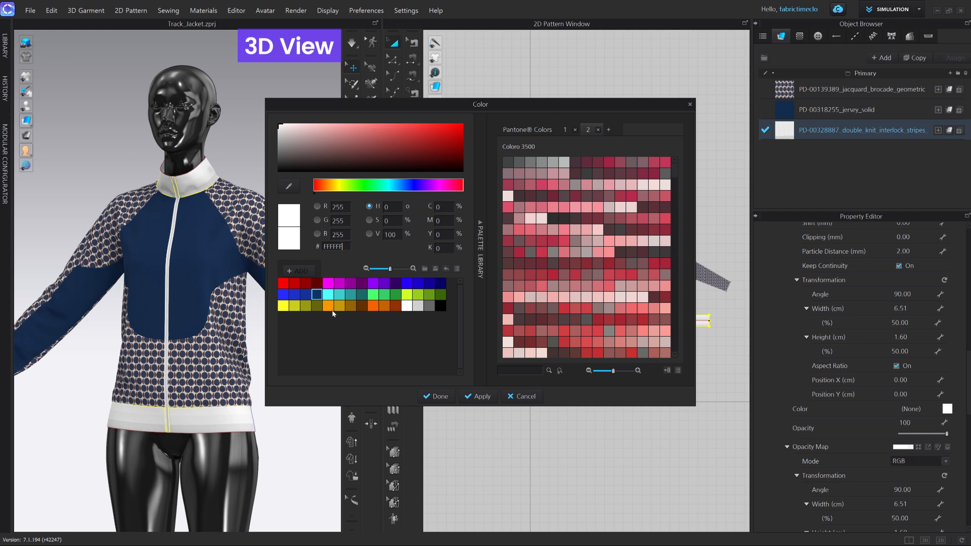
left_click(316, 293)
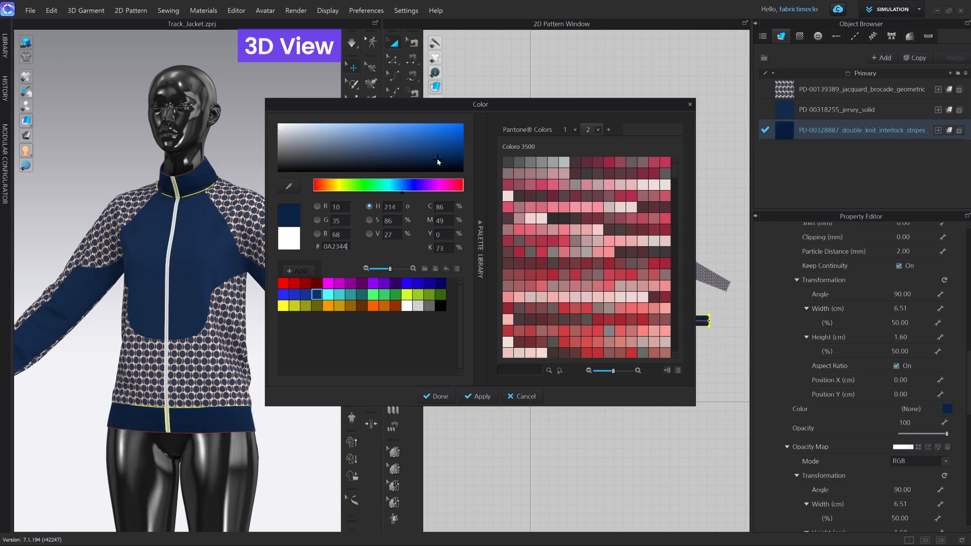
left_click_drag(438, 162, 438, 159)
left_click(436, 396)
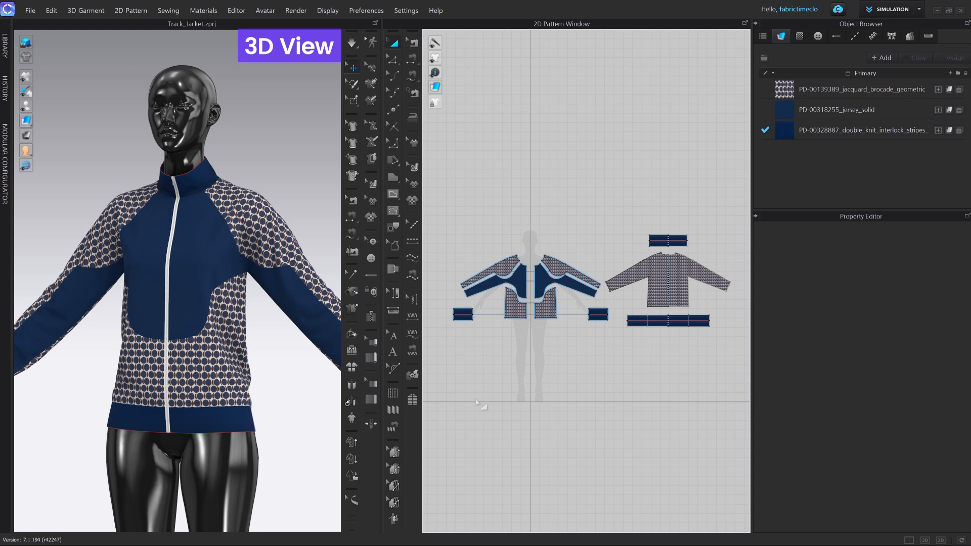
key("ctrl+z")
key("Escape")
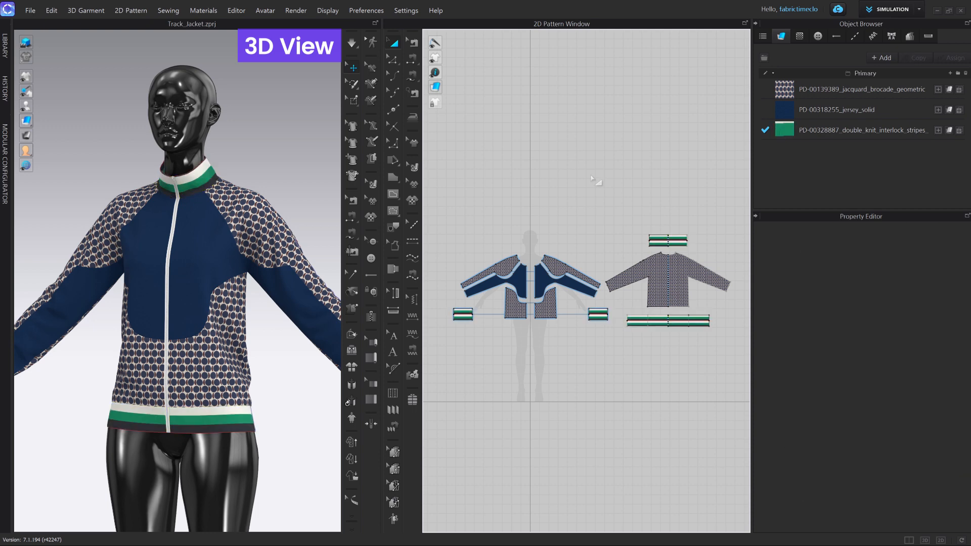
Open the striped fabric's texture in the Texture Editor and enable Color Switch on its image layer with 3 colours.
left_click(837, 134)
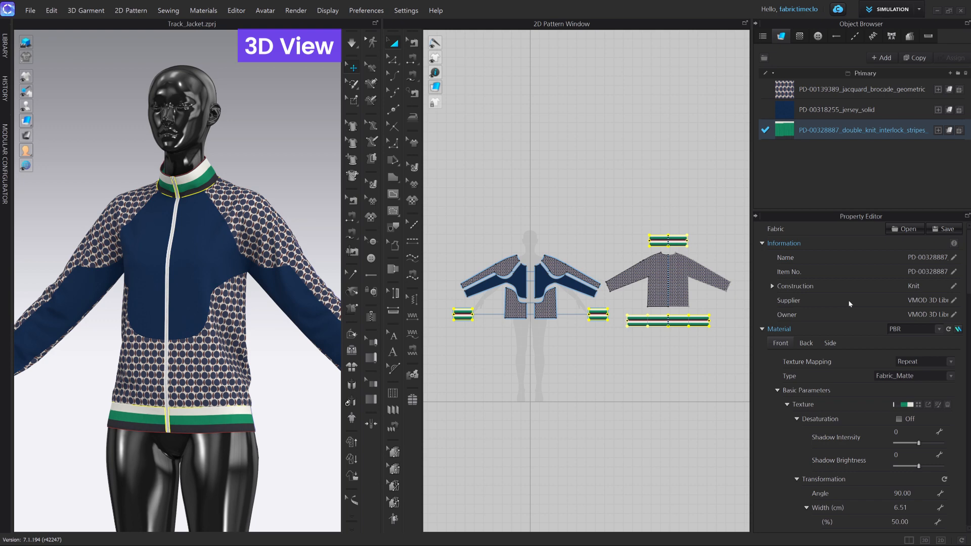
left_click(938, 405)
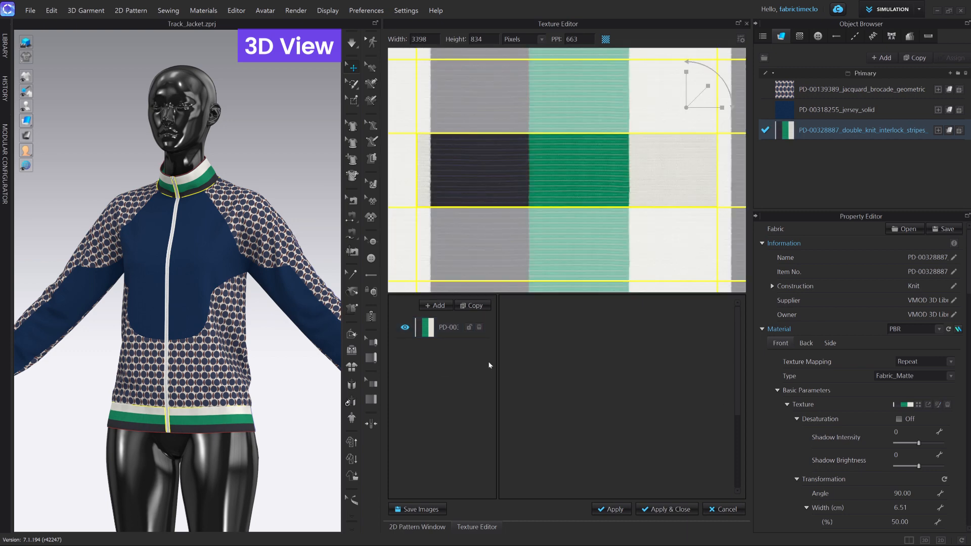
left_click(444, 328)
left_click(444, 329)
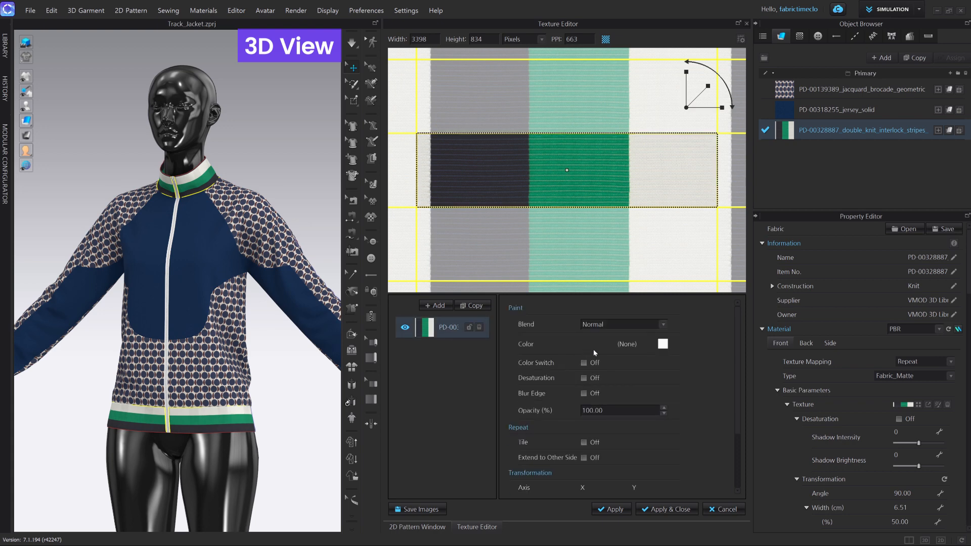
left_click(584, 363)
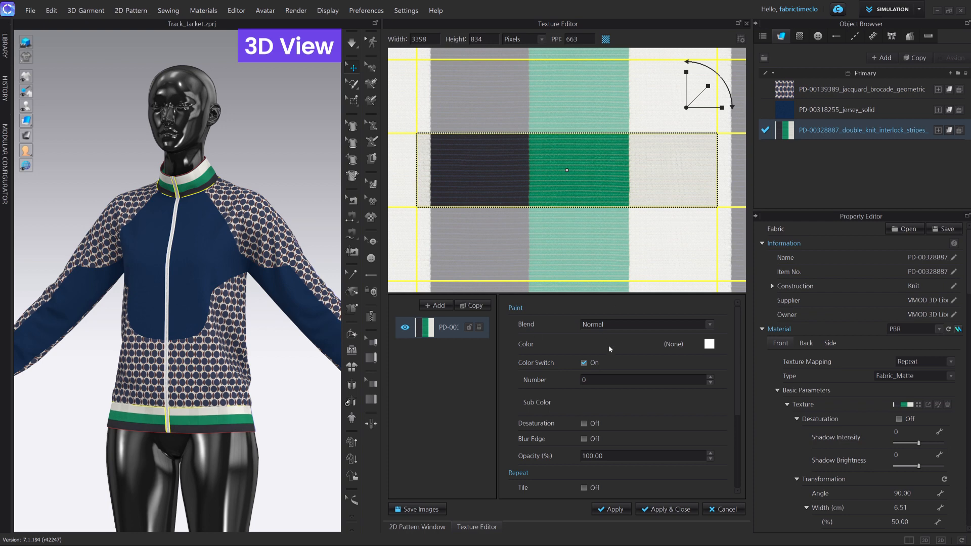
left_click(584, 380)
type("3")
key("Return")
Change the green sub color to dark navy 081E39 and apply the edited texture to the striped fabric.
left_click(616, 404)
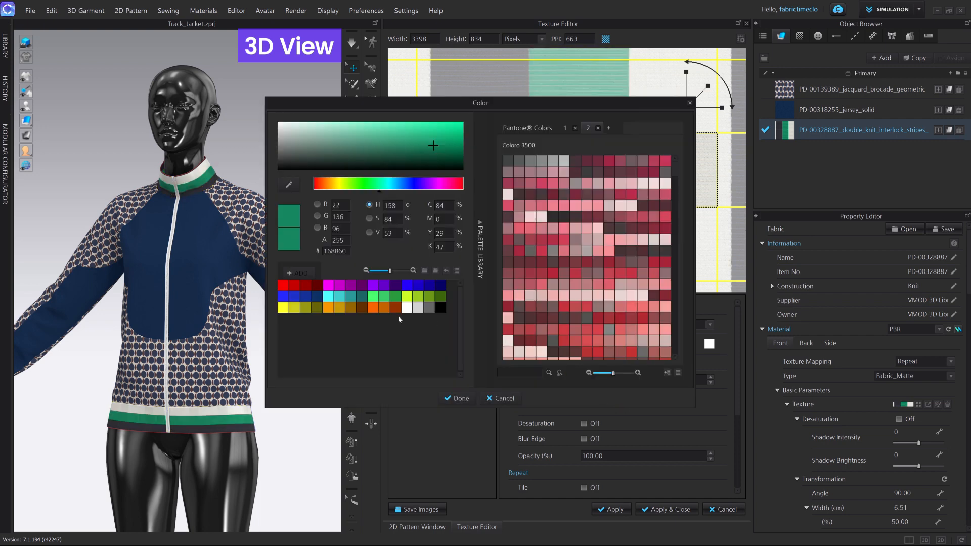
left_click(316, 297)
left_click(436, 159)
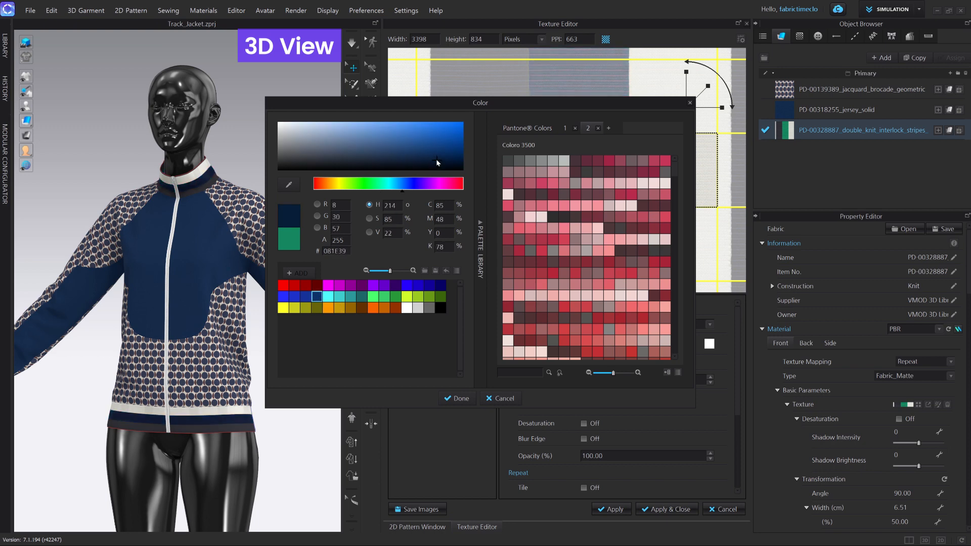
left_click_drag(450, 109, 501, 198)
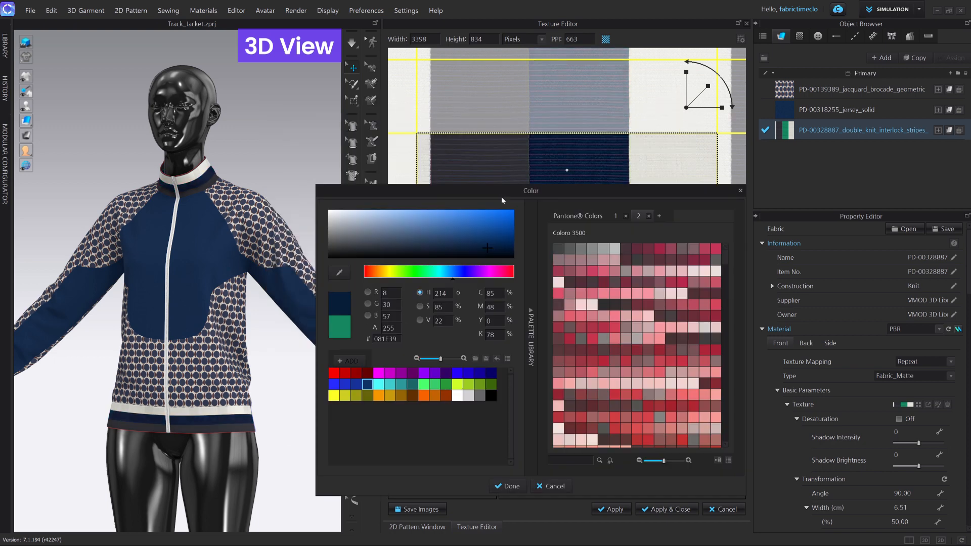
left_click(509, 485)
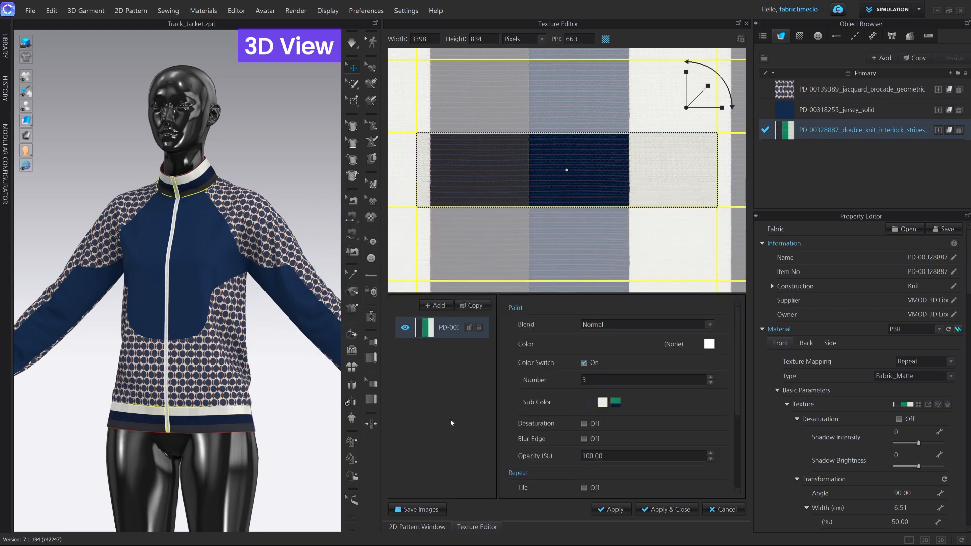
left_click(672, 510)
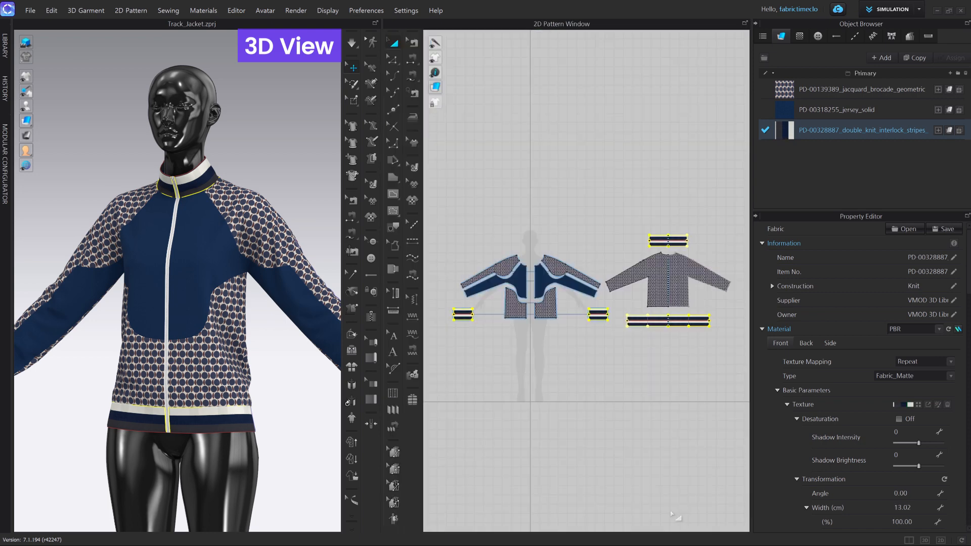
left_click(571, 380)
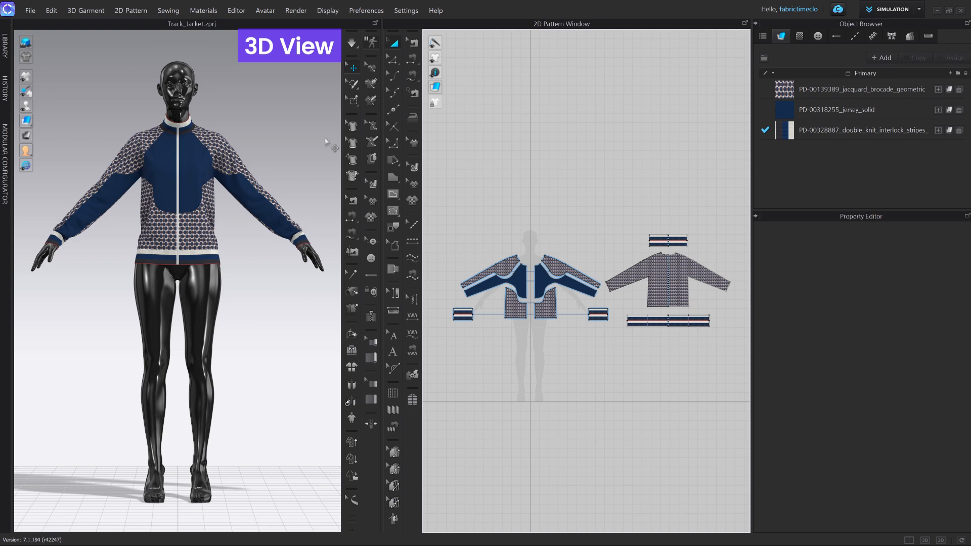
Load the female avatar pose FV2_07.pos for the full body, applying the pose only and maintaining the avatar size.
left_click(5, 45)
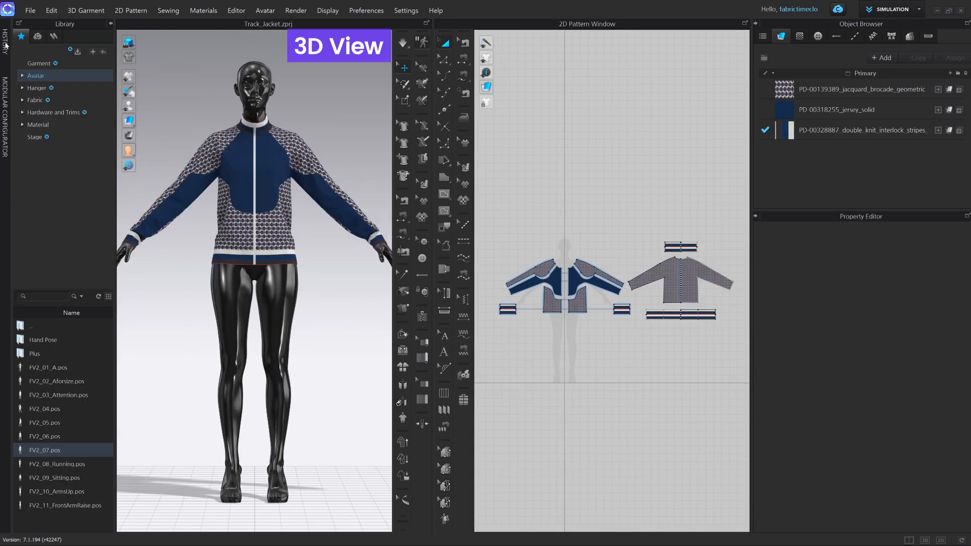
left_click(37, 76)
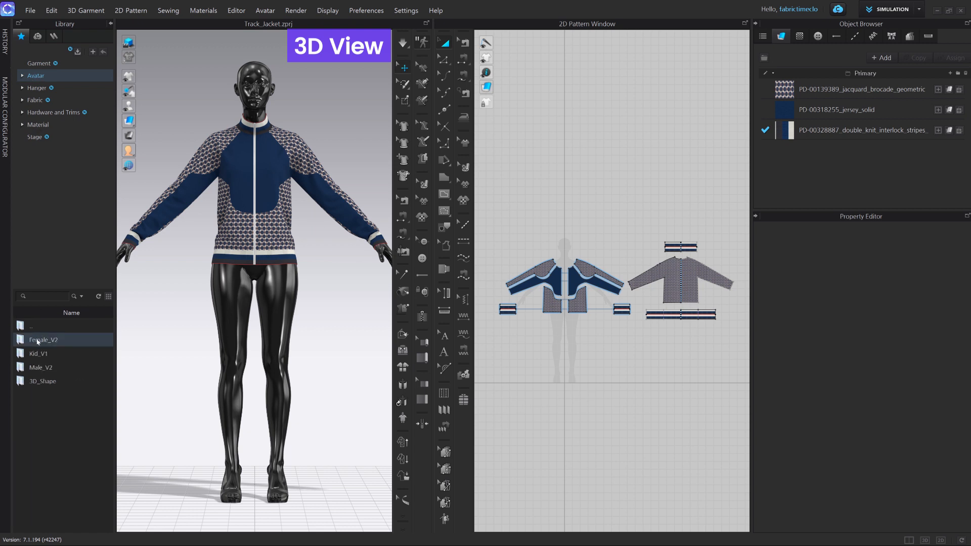
double_click(38, 381)
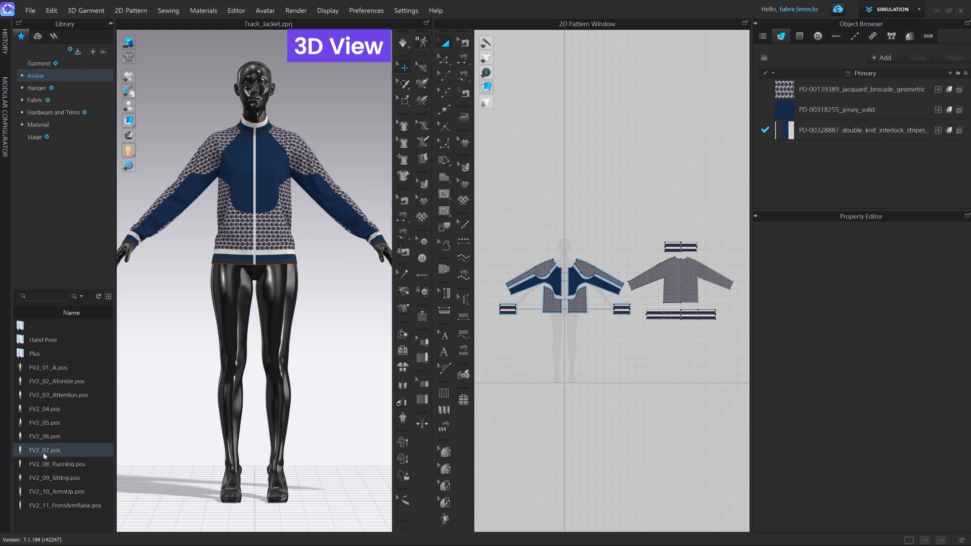
double_click(43, 450)
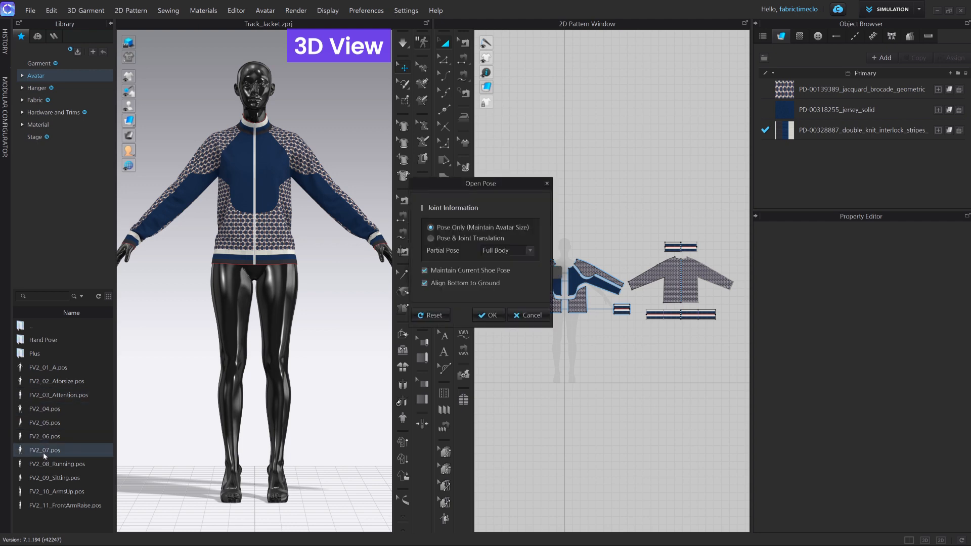
left_click(489, 315)
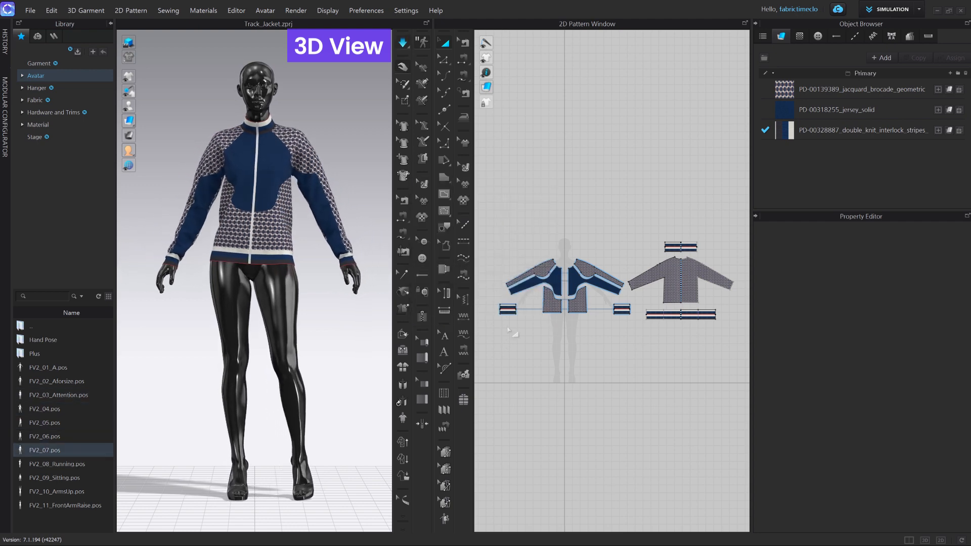
Apply high-resolution garment settings with a 5 mm particle distance and 1 mm added collision thickness, and simulate the jacket.
left_click(402, 442)
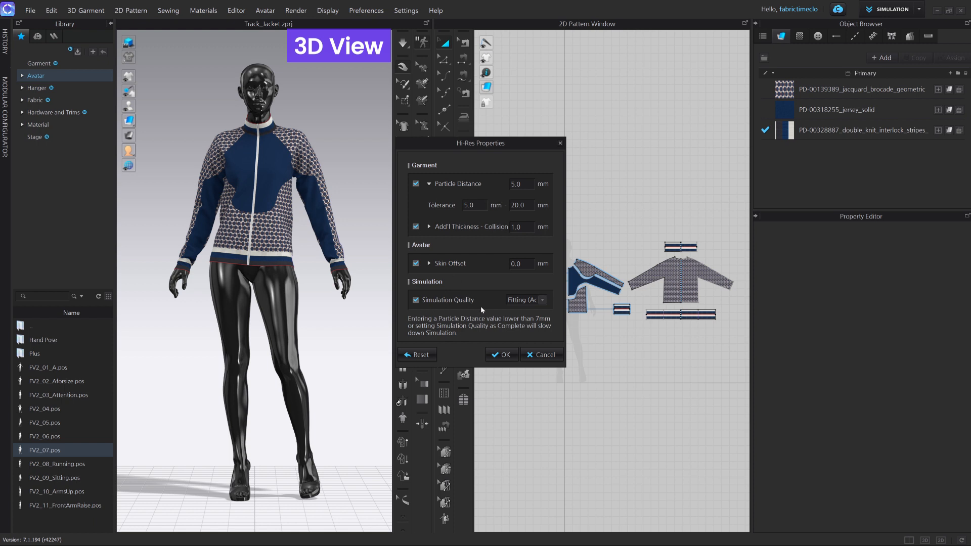
left_click(499, 354)
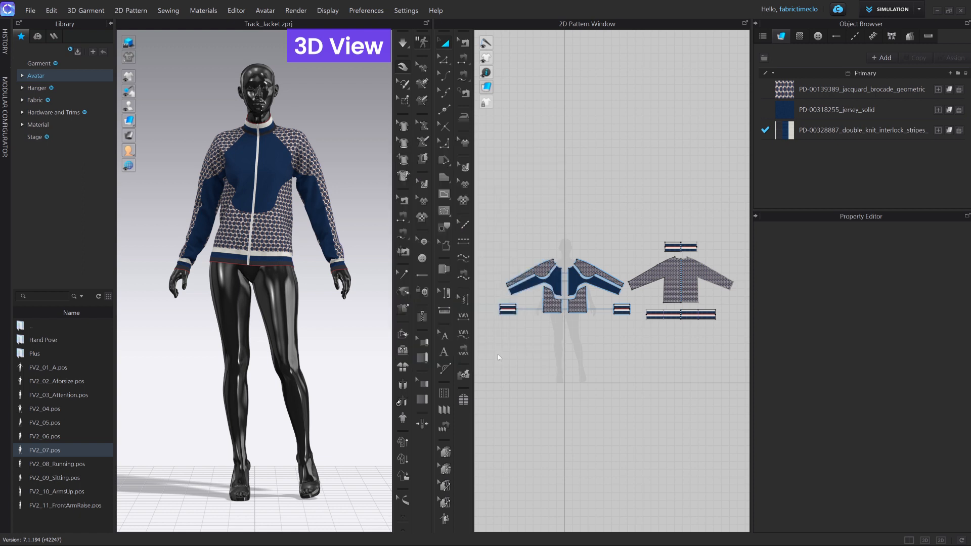
key("space")
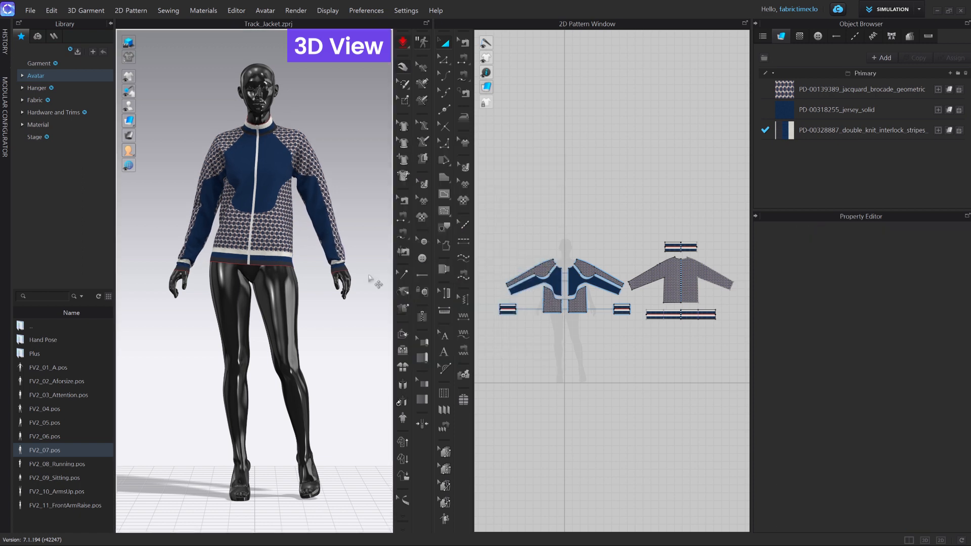
Start rendering the jacket in the Render window and switch the camera to the saved view Custom_View_3.
left_click(291, 11)
left_click(302, 22)
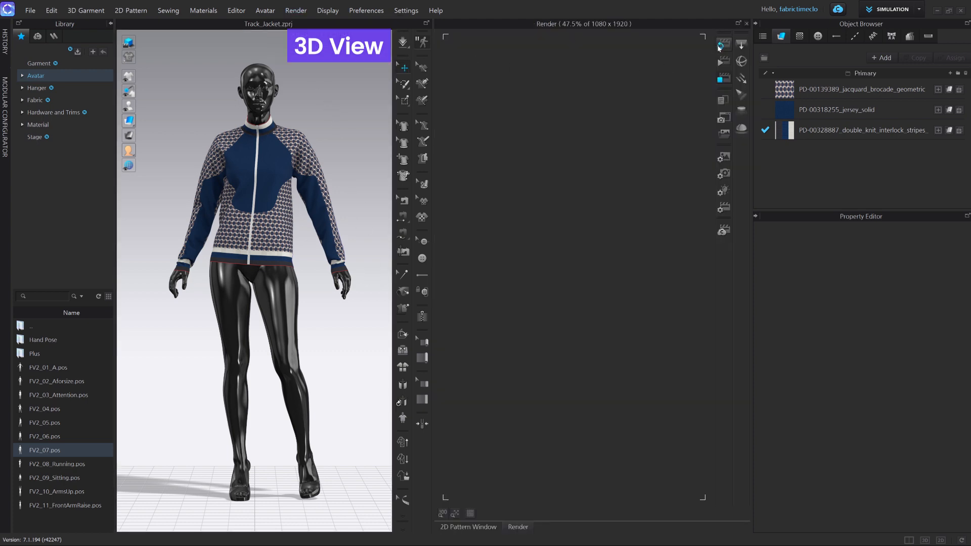
left_click(721, 45)
right_click(343, 123)
left_click(364, 147)
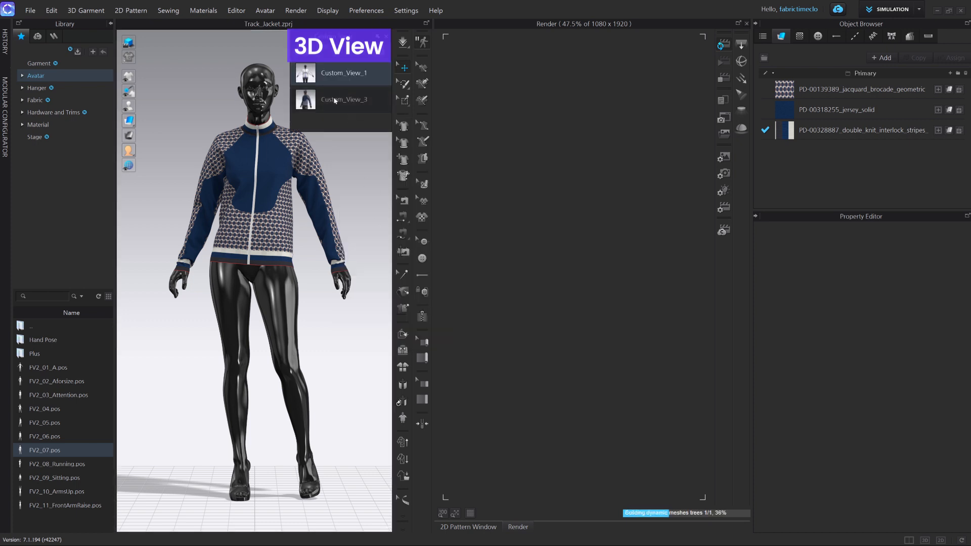
left_click(334, 100)
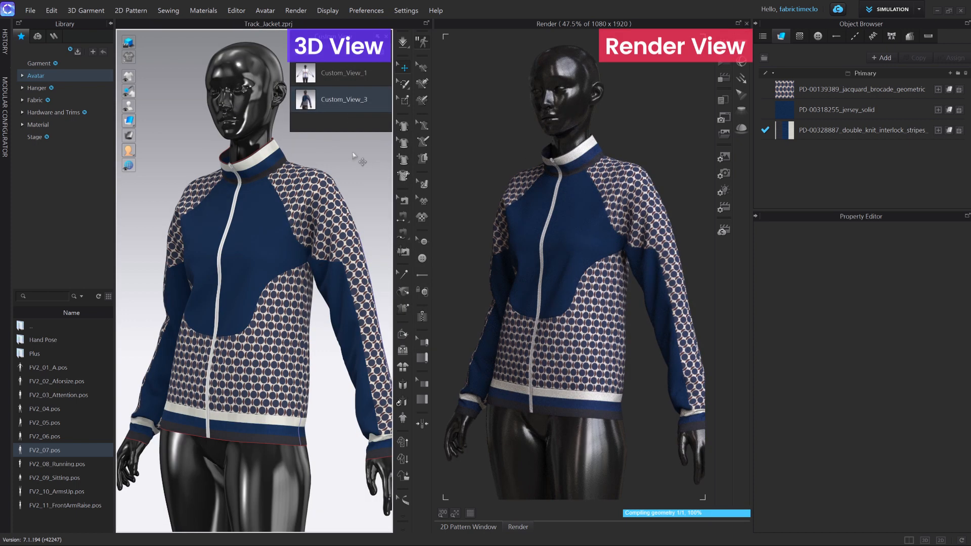